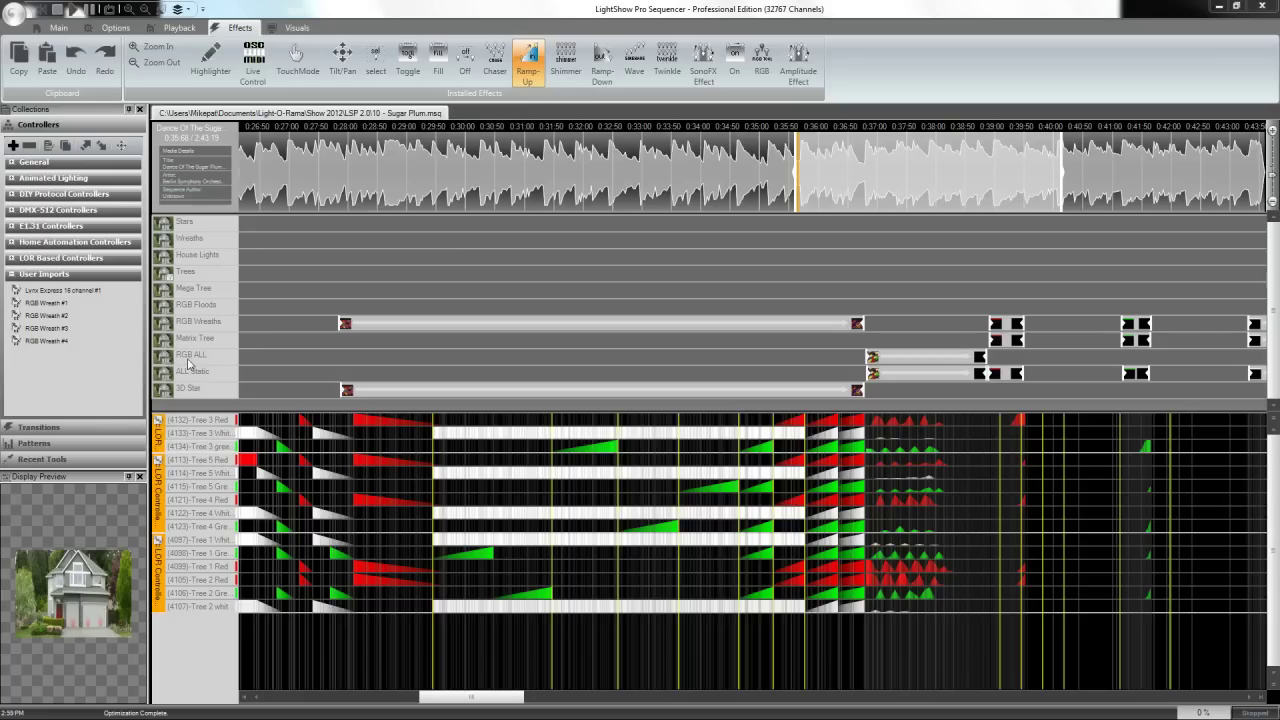
Step: Show the Stars, Wreaths and House Lights channels in the grid, then bring up the track layer menu
left_click(166, 280)
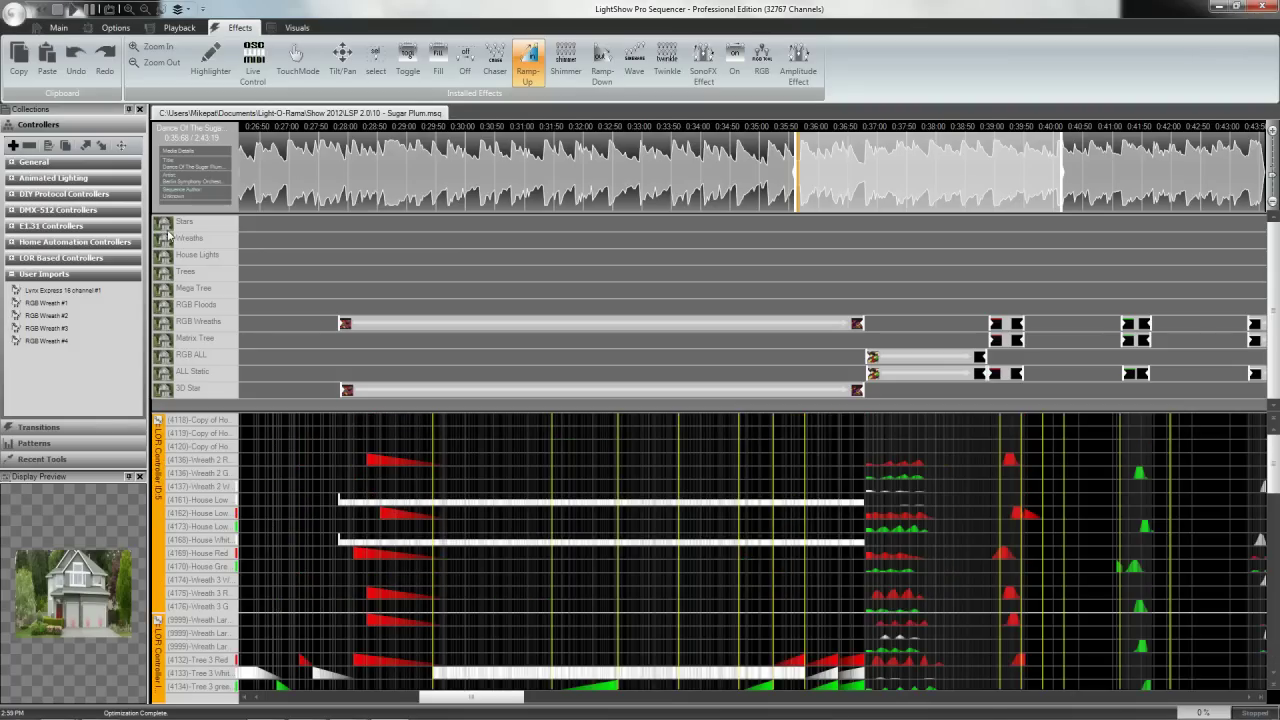
left_click(168, 228)
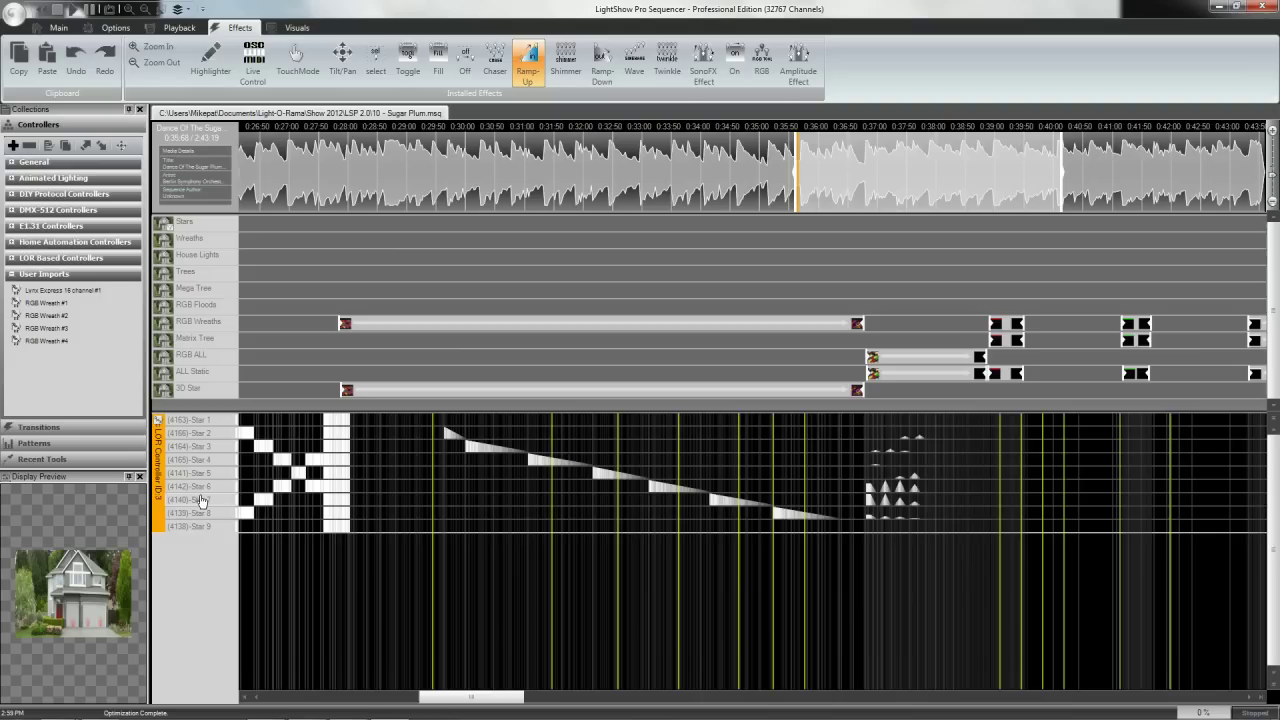
left_click(169, 238)
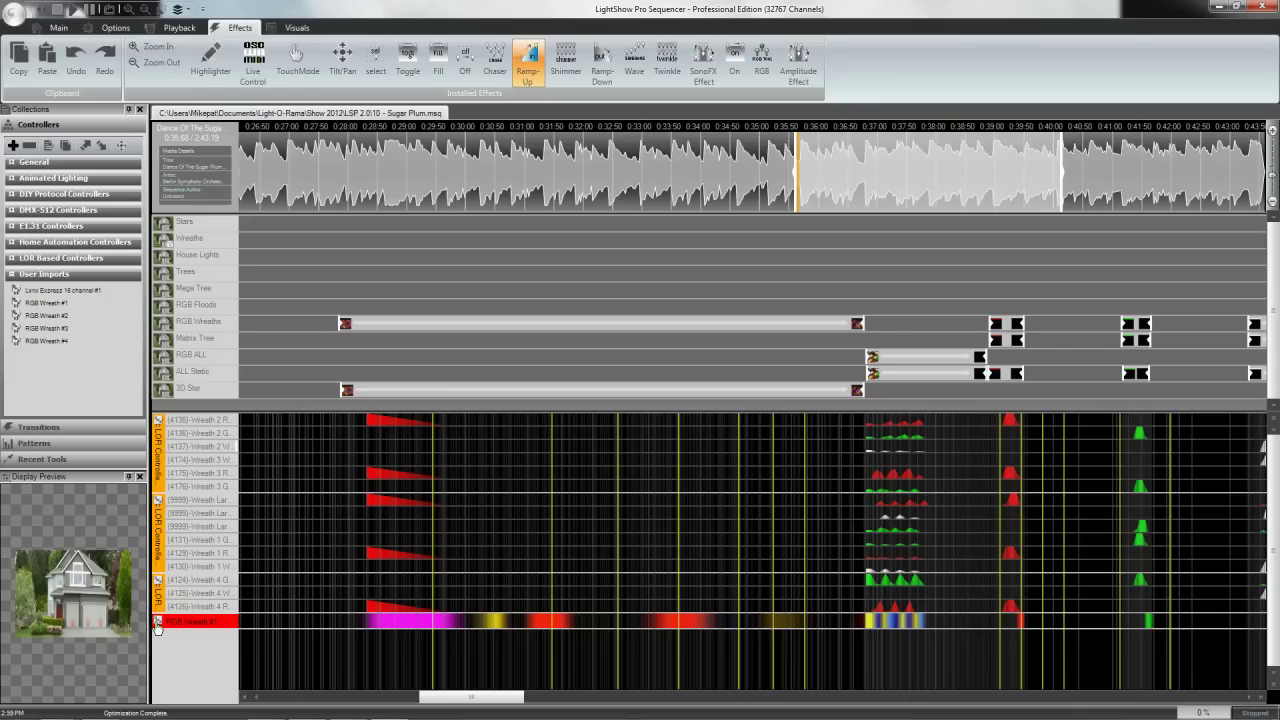
left_click(166, 255)
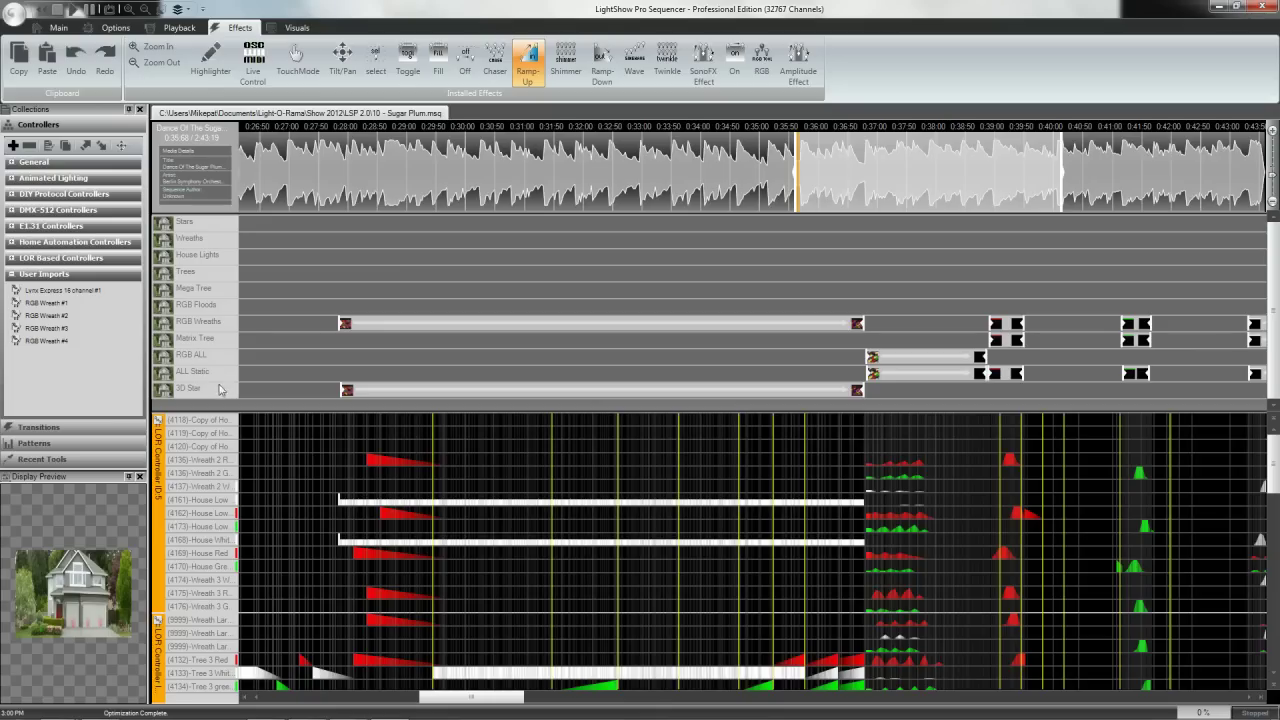
right_click(243, 403)
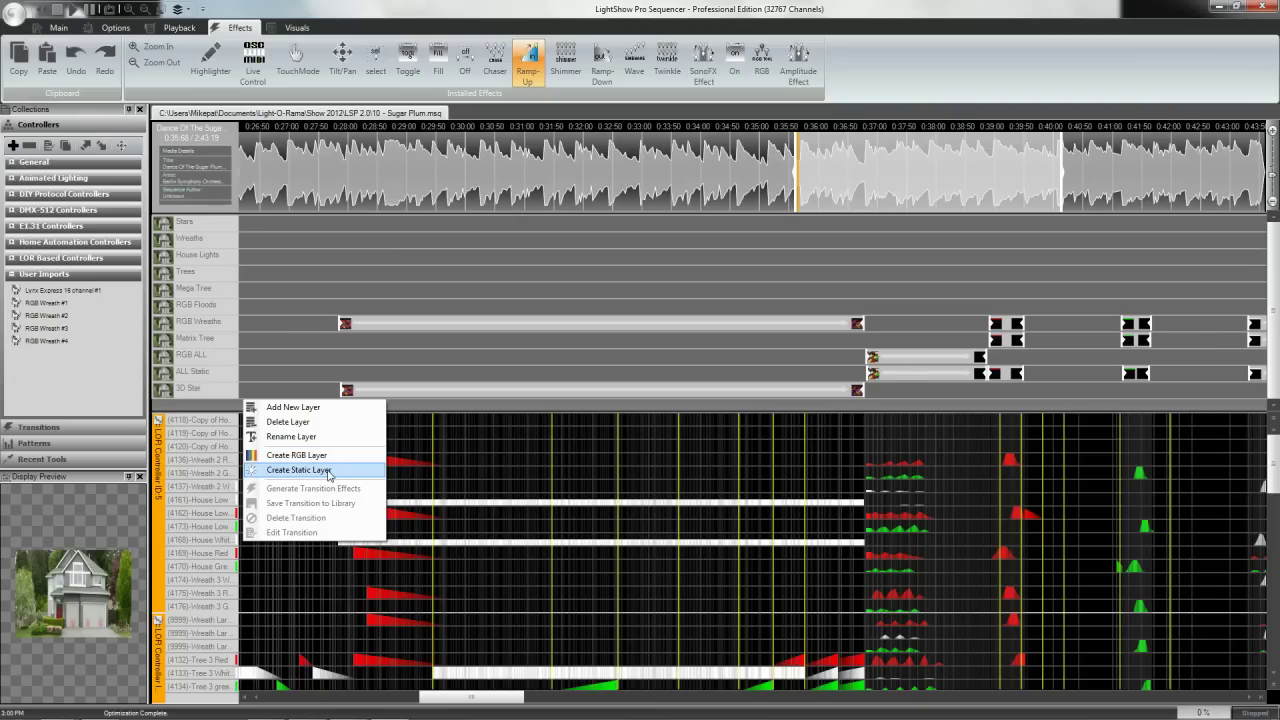
Step: Review the RGB ALL layer's colour channels, then go back to the channel list and pick Trees
left_click(195, 358)
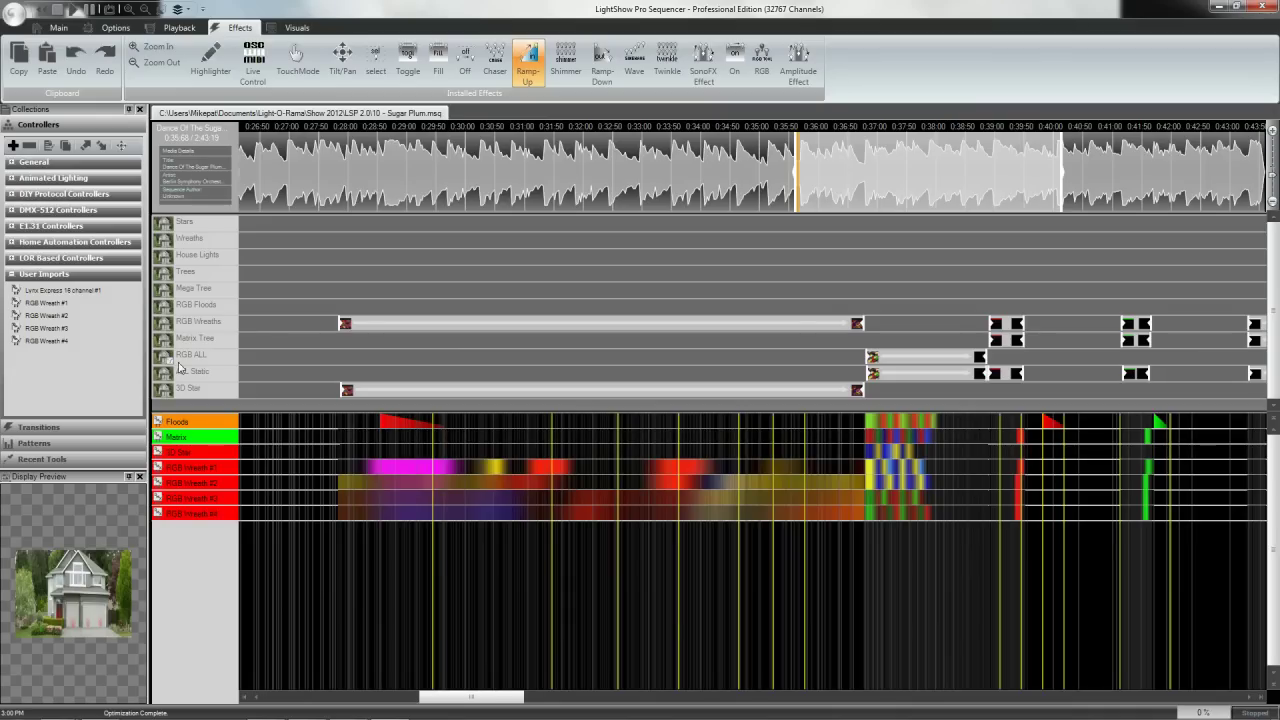
left_click(175, 367)
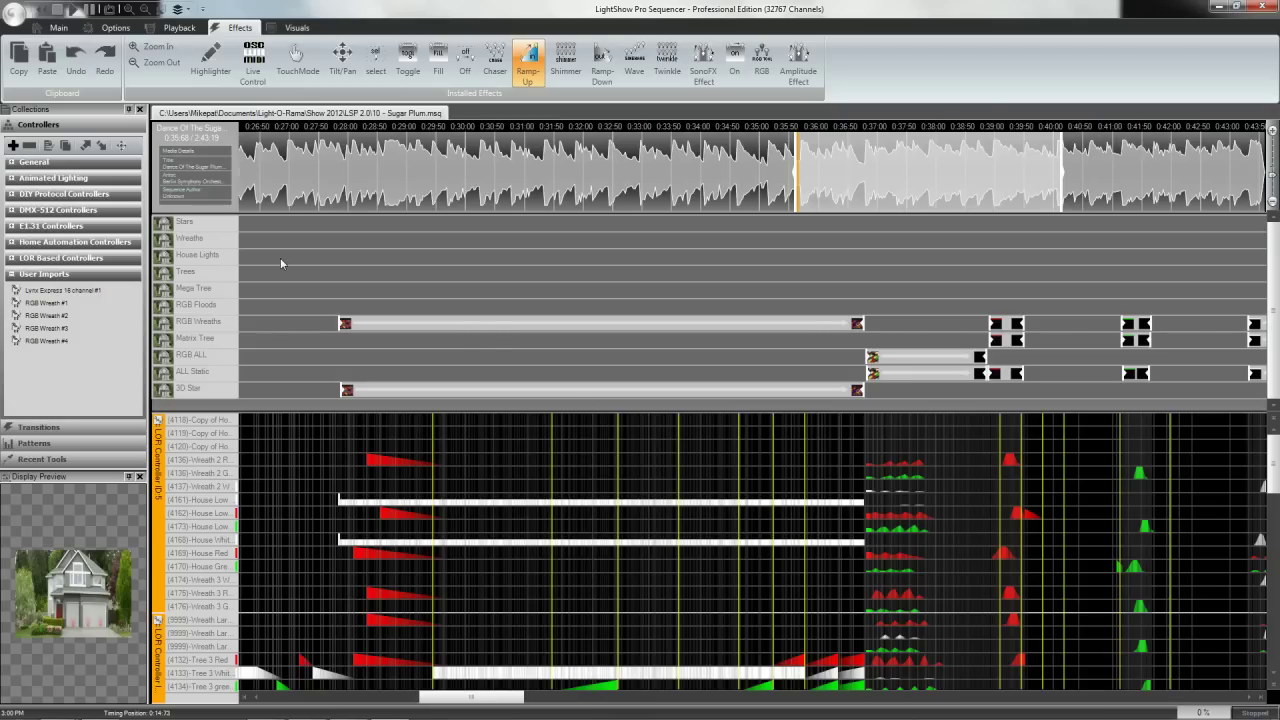
left_click(170, 278)
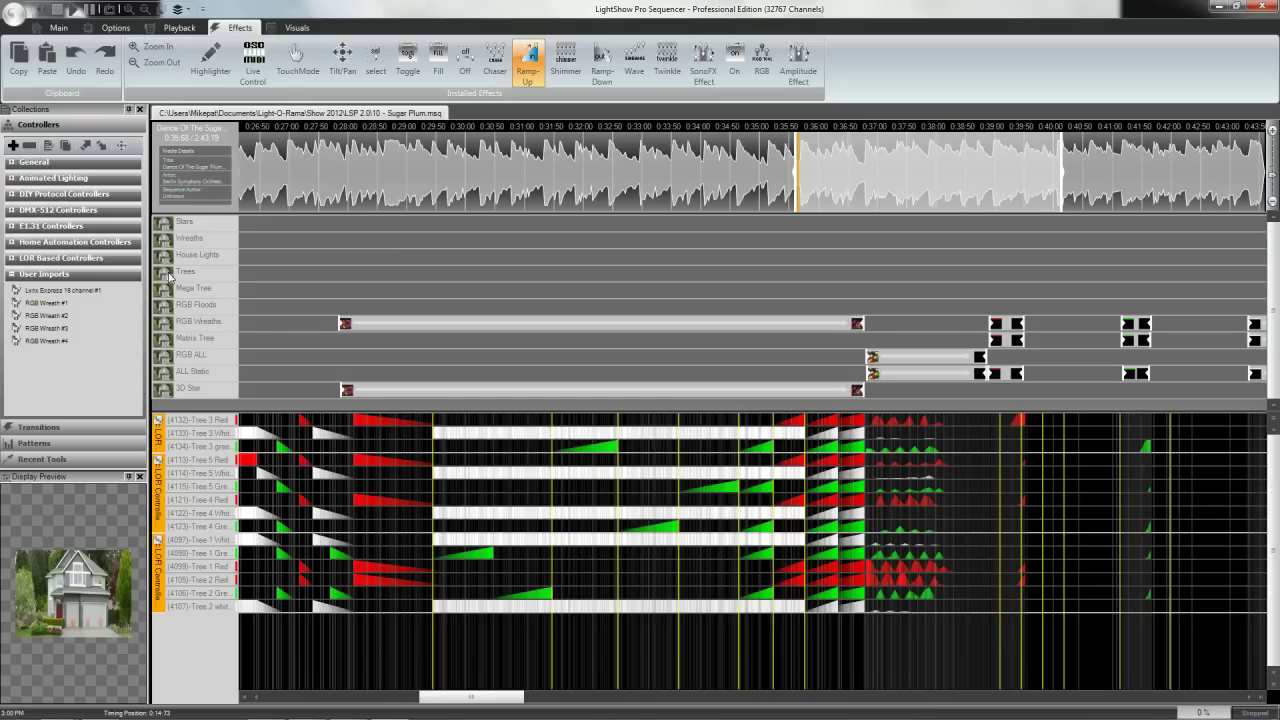
Step: Play the Tree 1–5 effects twice on the house visualization from about 0:28
left_click(333, 192)
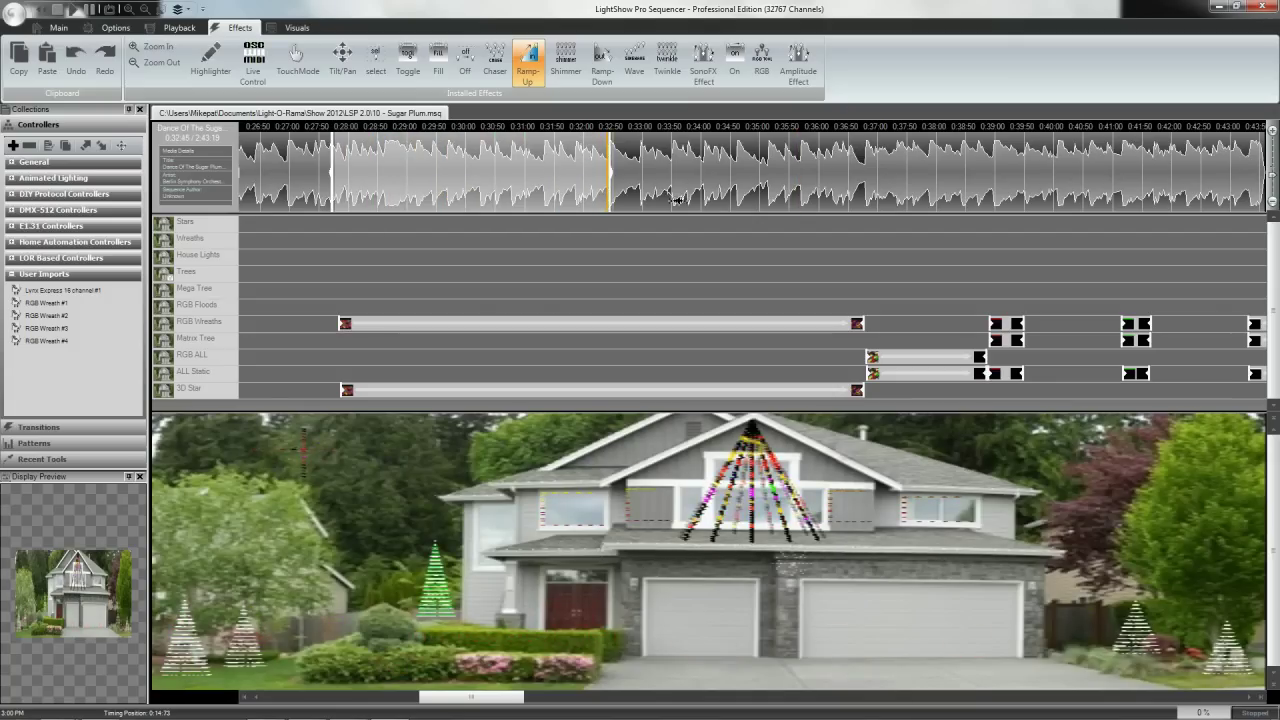
key("space")
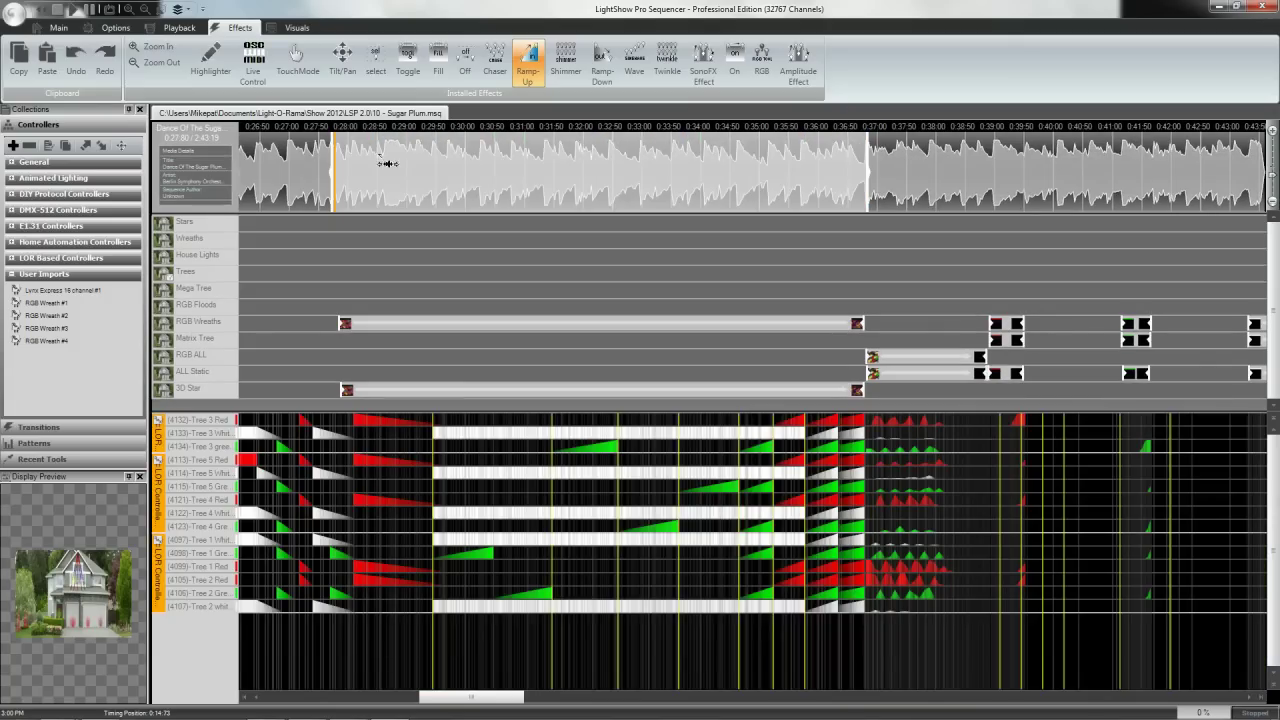
left_click(74, 8)
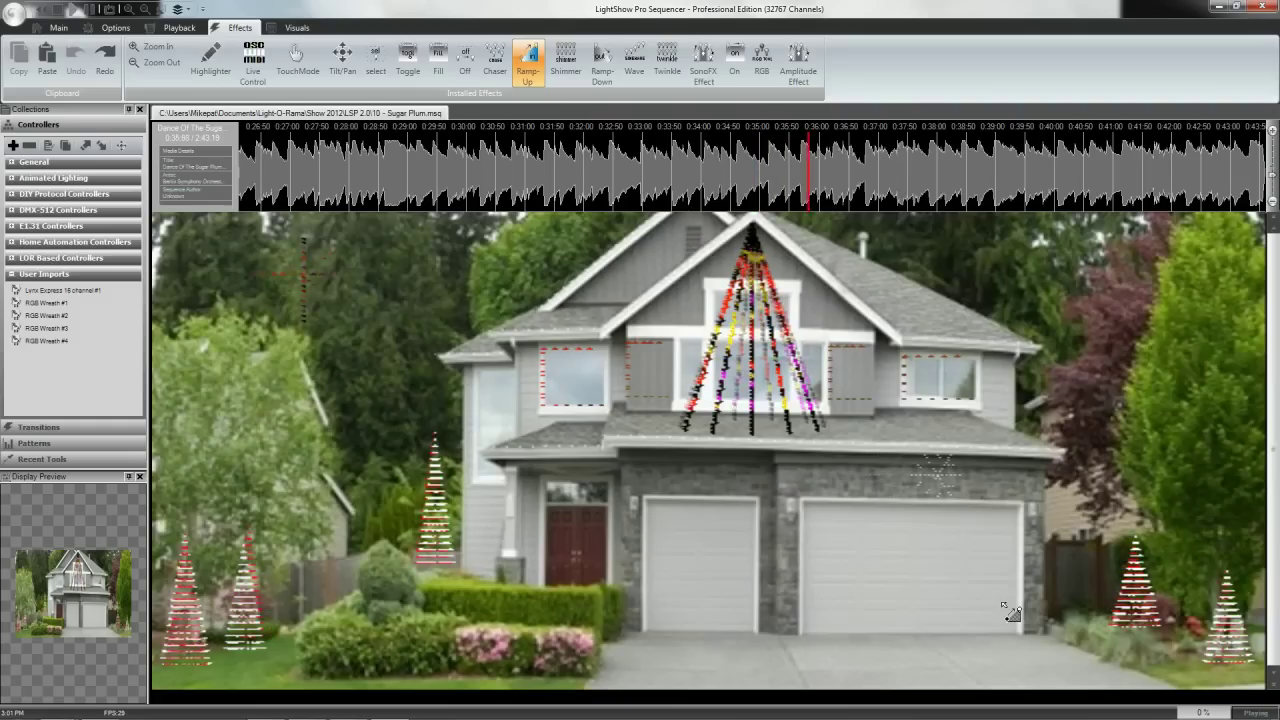
key("space")
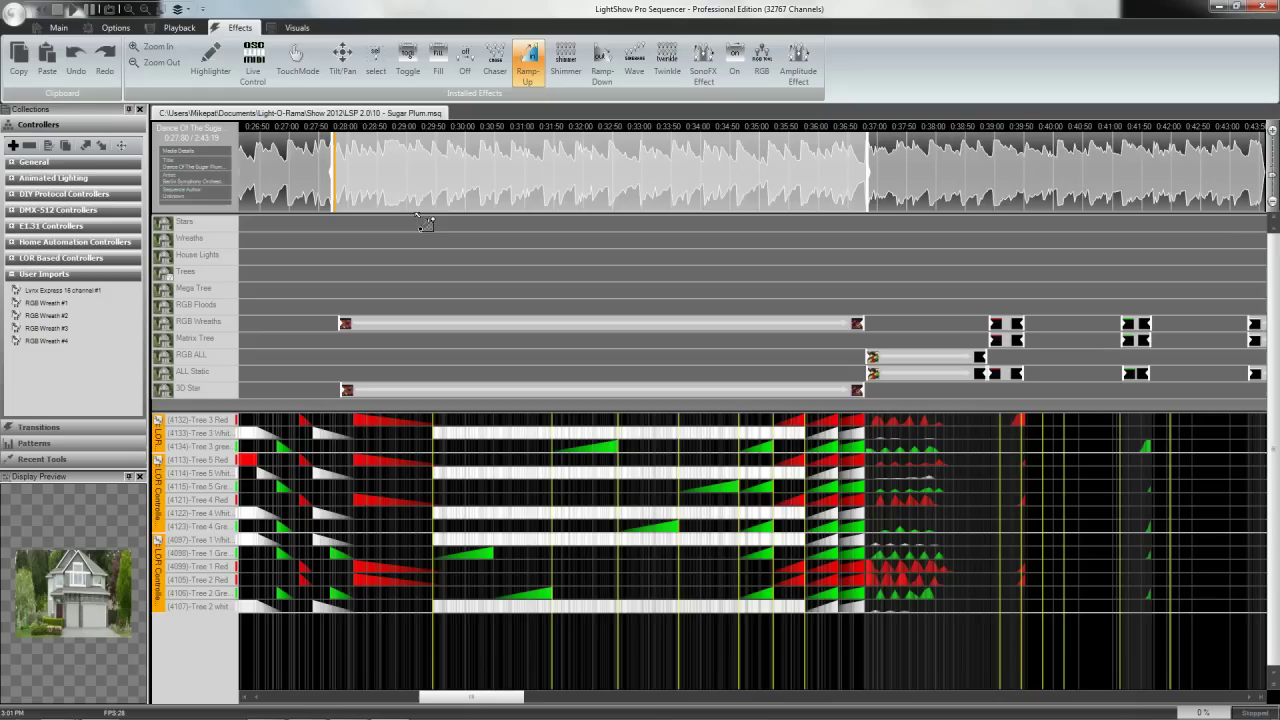
Step: Check the channel colour list without choosing a colour, then turn on TouchMode editing
left_click(180, 10)
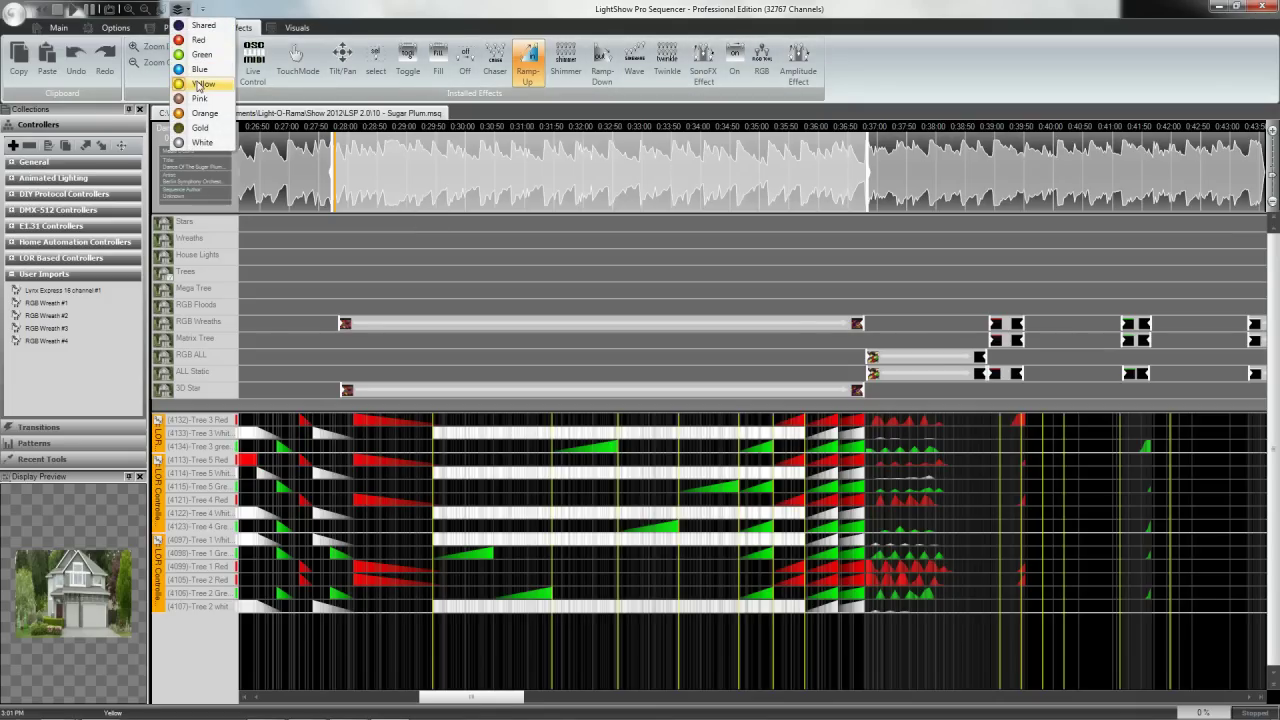
left_click(249, 30)
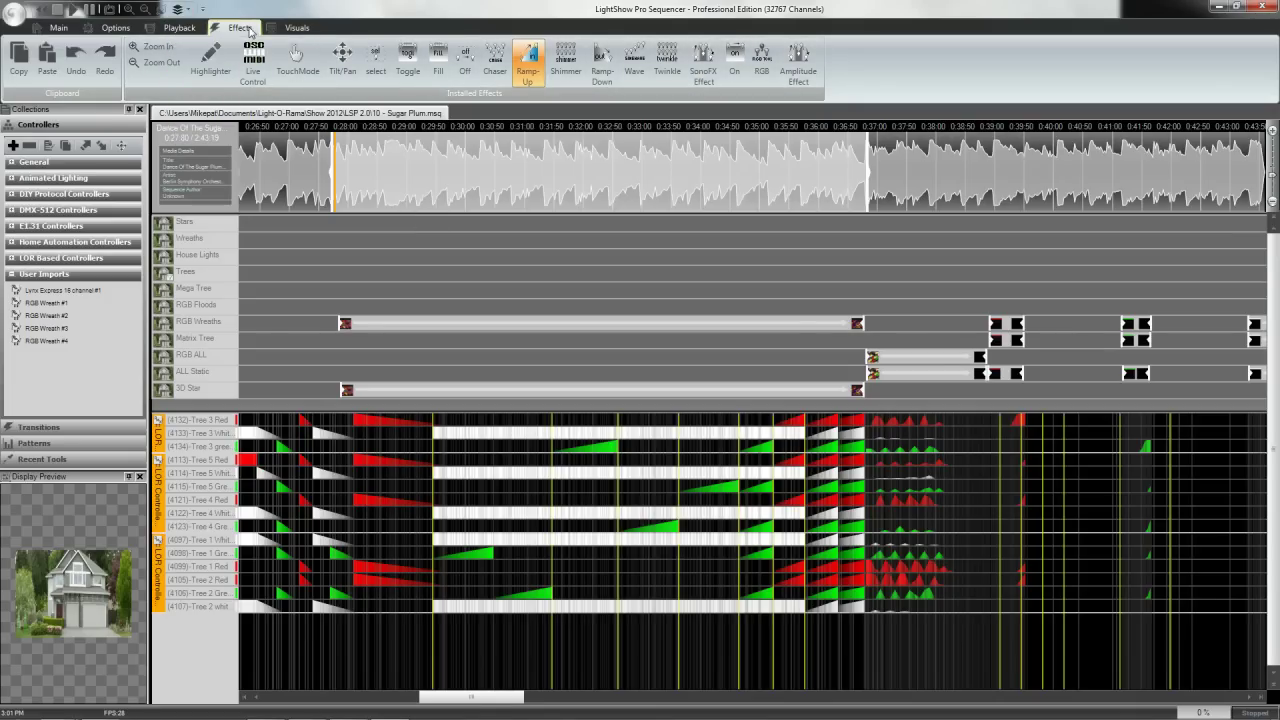
left_click(297, 60)
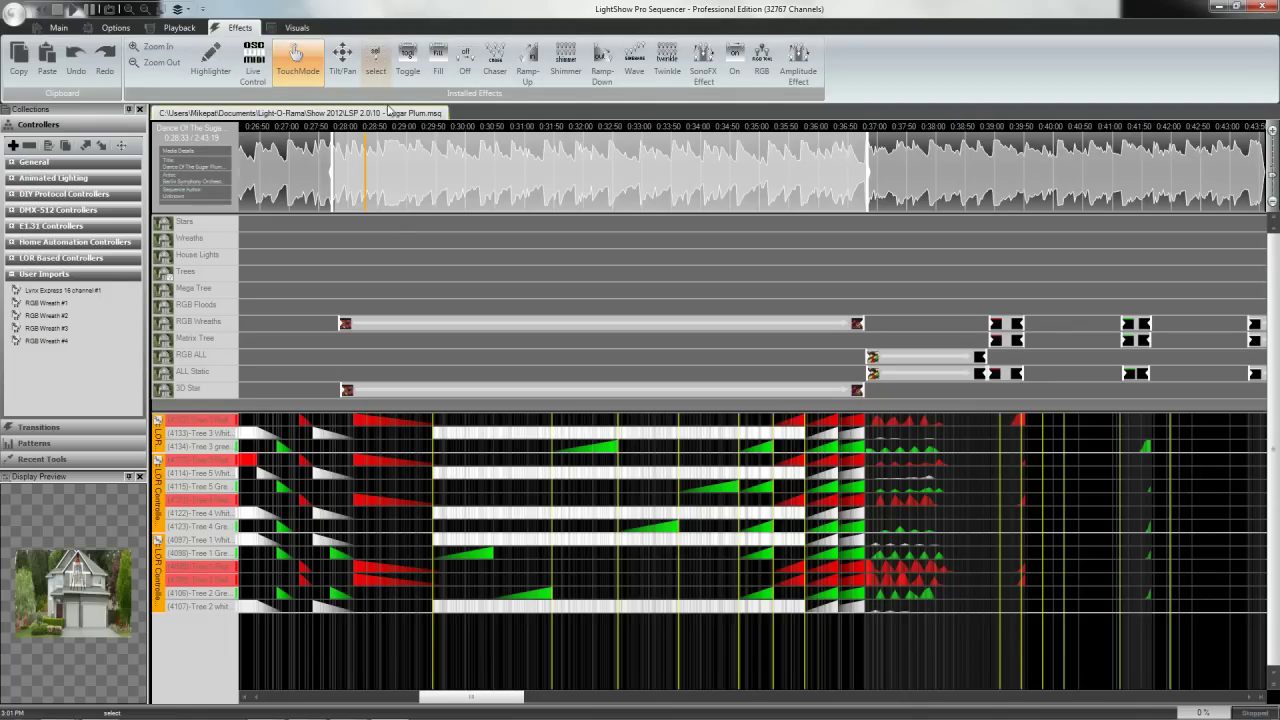
Step: Zoom in near 0:36 and shorten the stacked 54% Tree ramp effects slightly
left_click(382, 64)
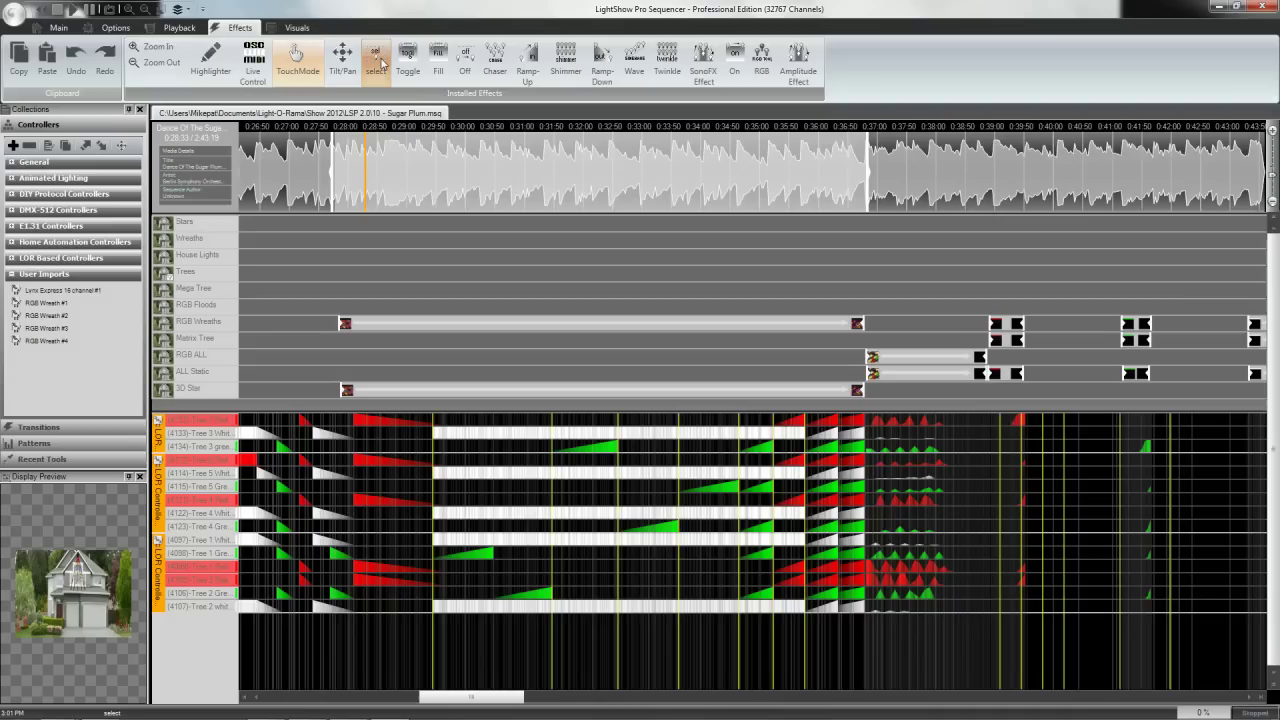
left_click(440, 461)
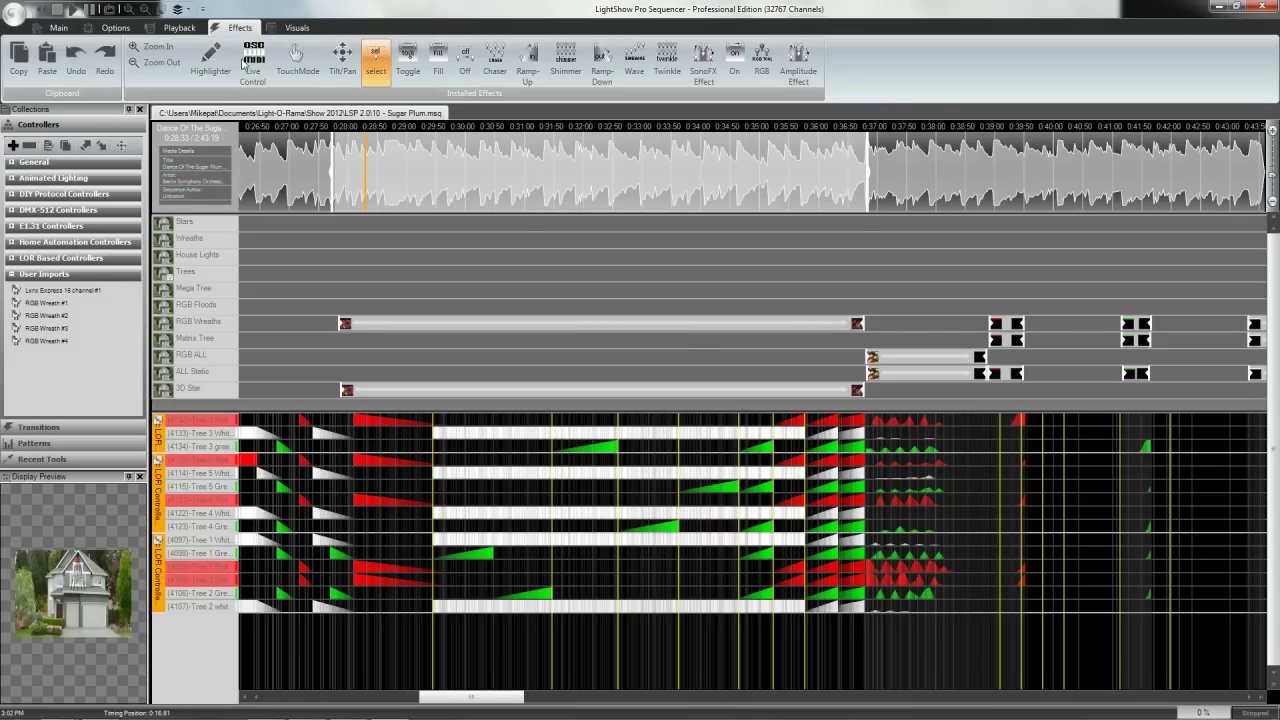
left_click(145, 50)
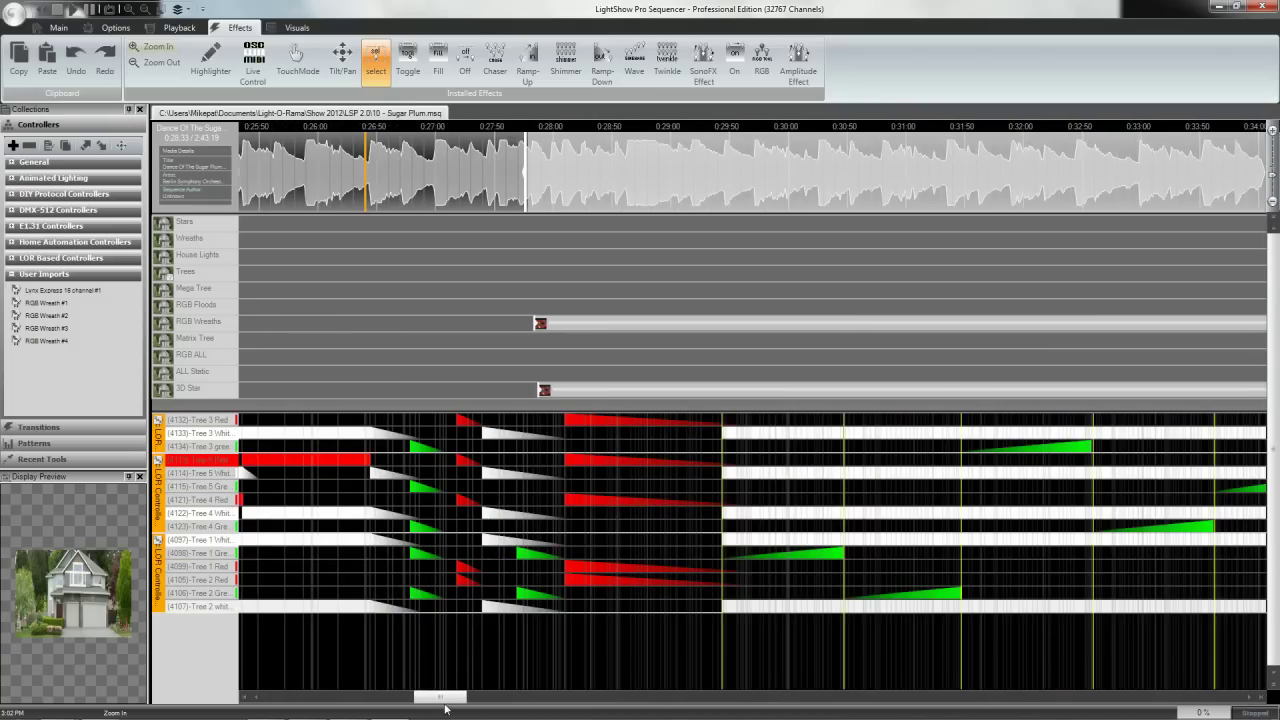
left_click_drag(445, 697, 480, 697)
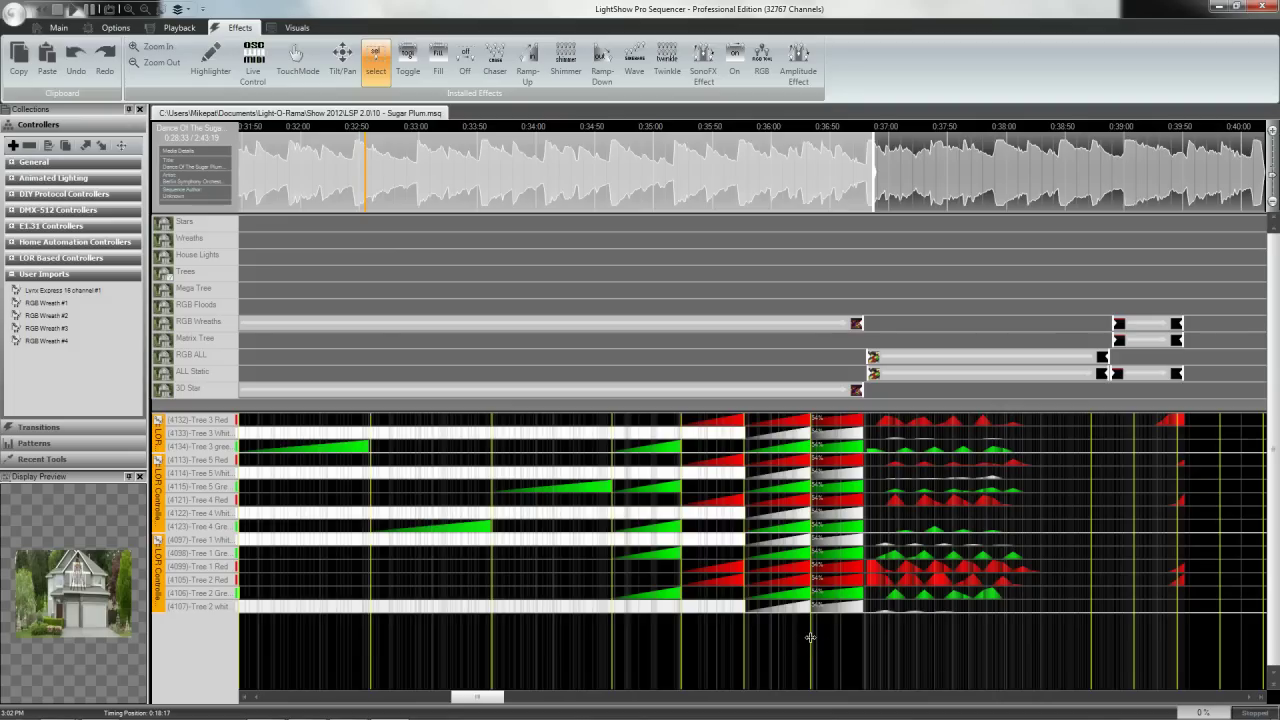
mouse_move(810, 638)
left_mouse_down()
mouse_move(797, 640)
mouse_move(811, 636)
left_mouse_up()
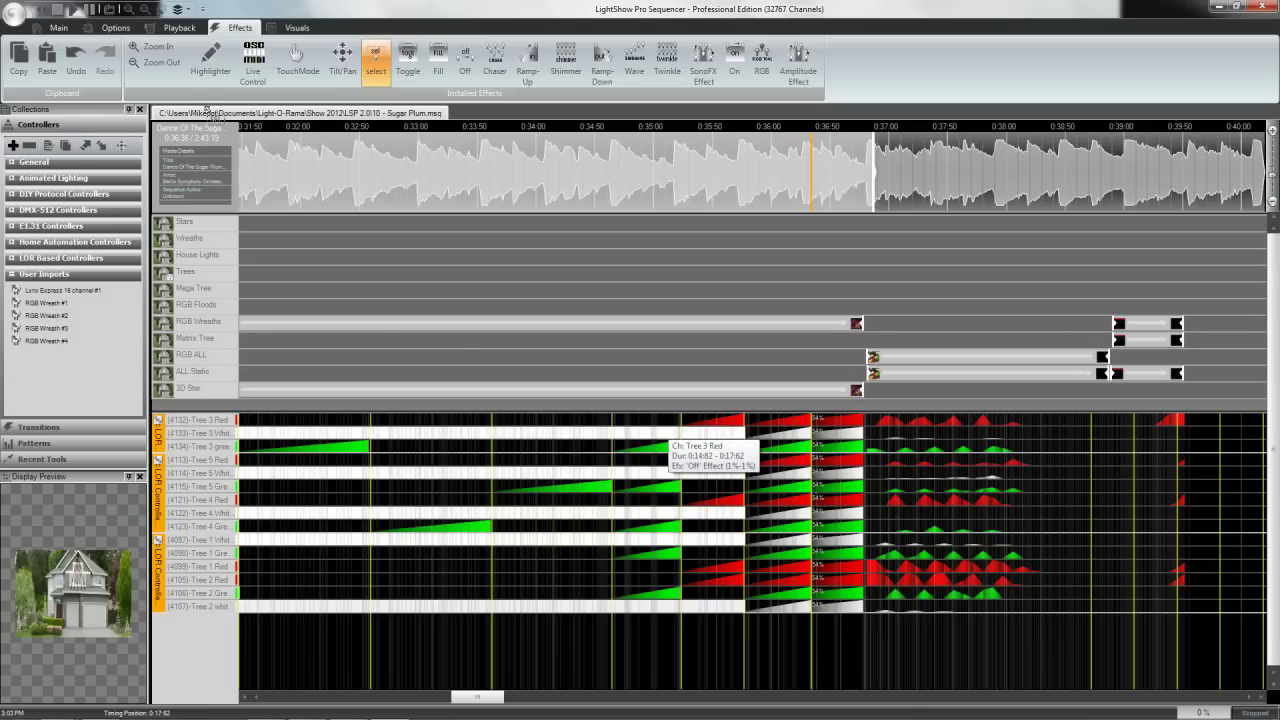
left_click(115, 27)
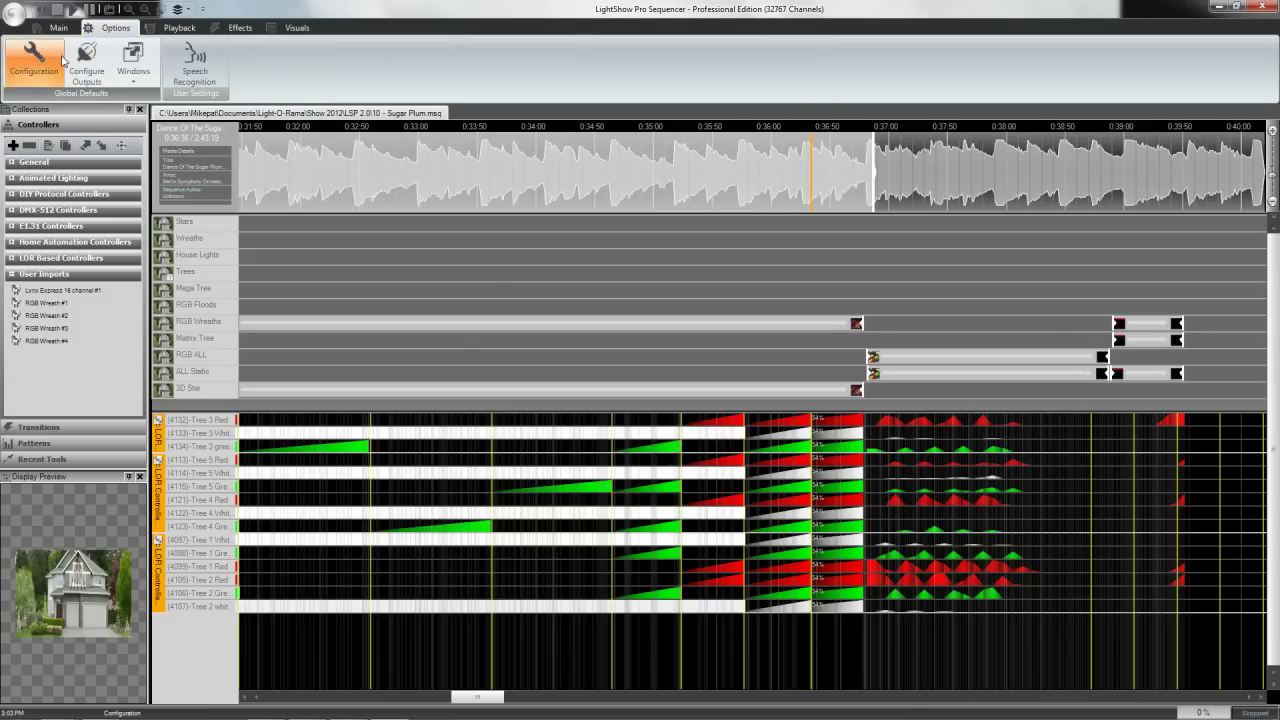
left_click(60, 60)
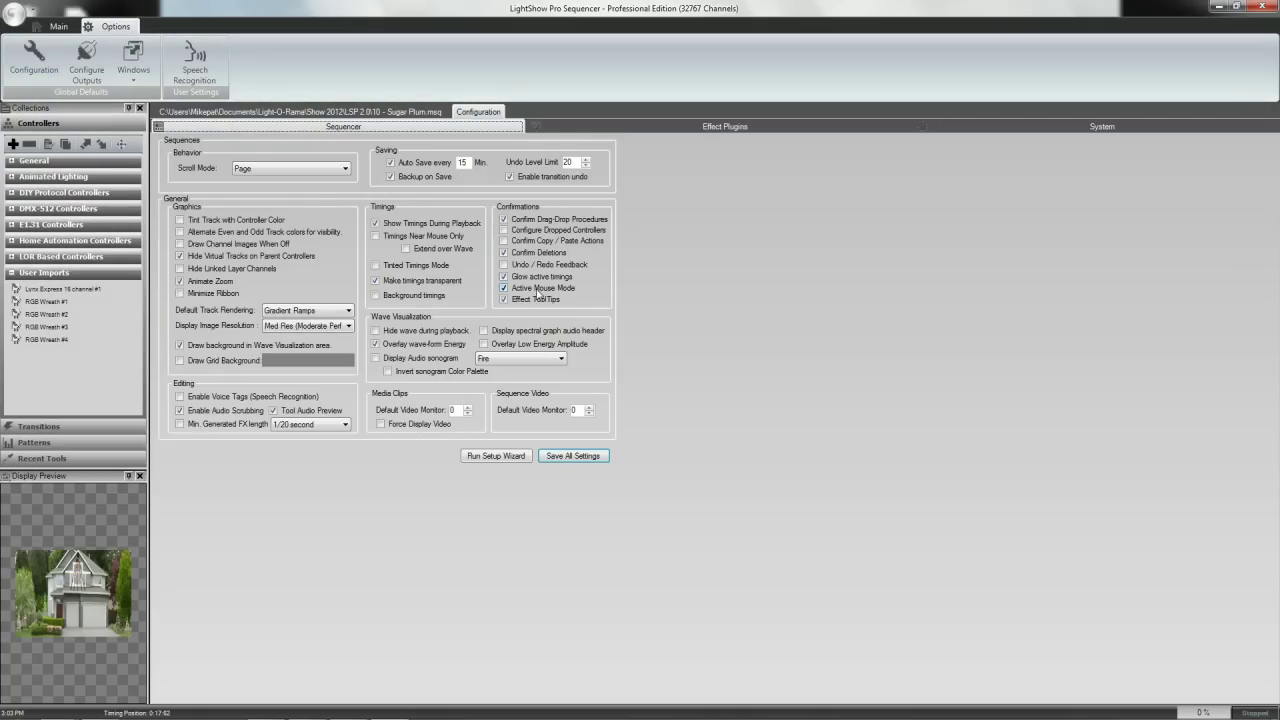
left_click(573, 456)
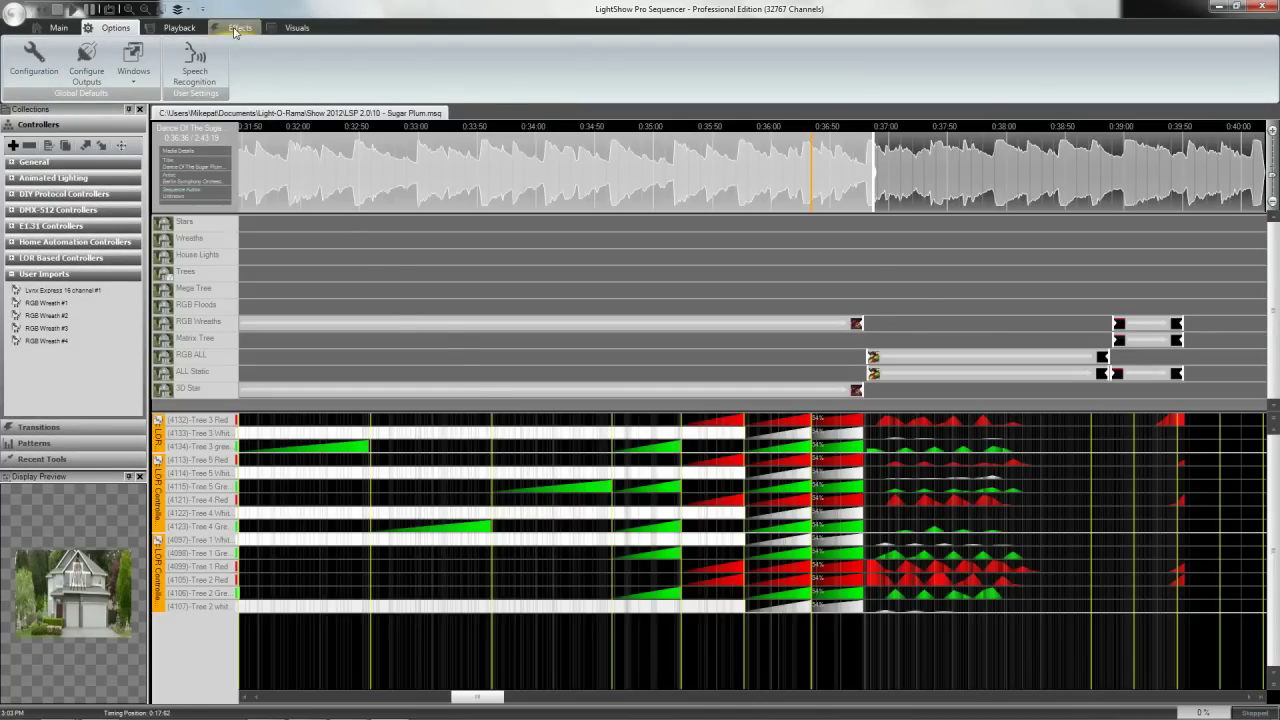
left_click(238, 27)
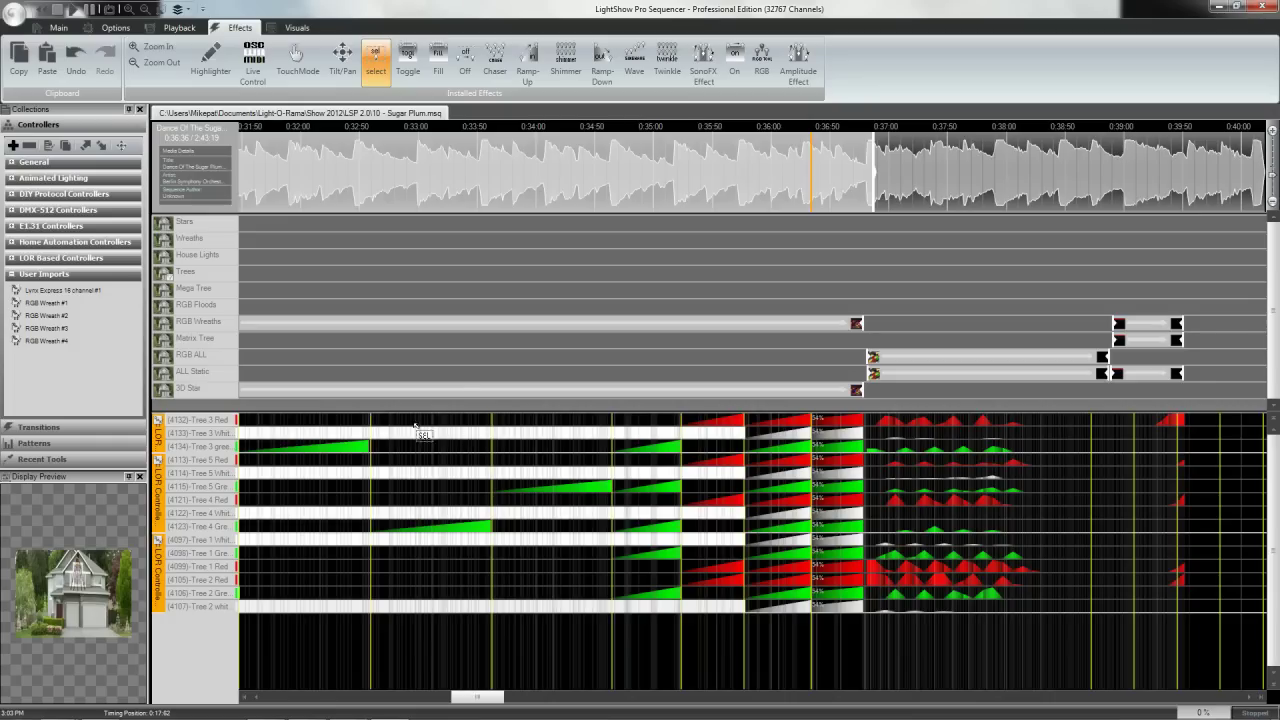
Step: Draw a red ramp-up on Tree 3 Red, undoing the trial ramps on Tree 5 Red and Tree 3 Green
left_click(524, 58)
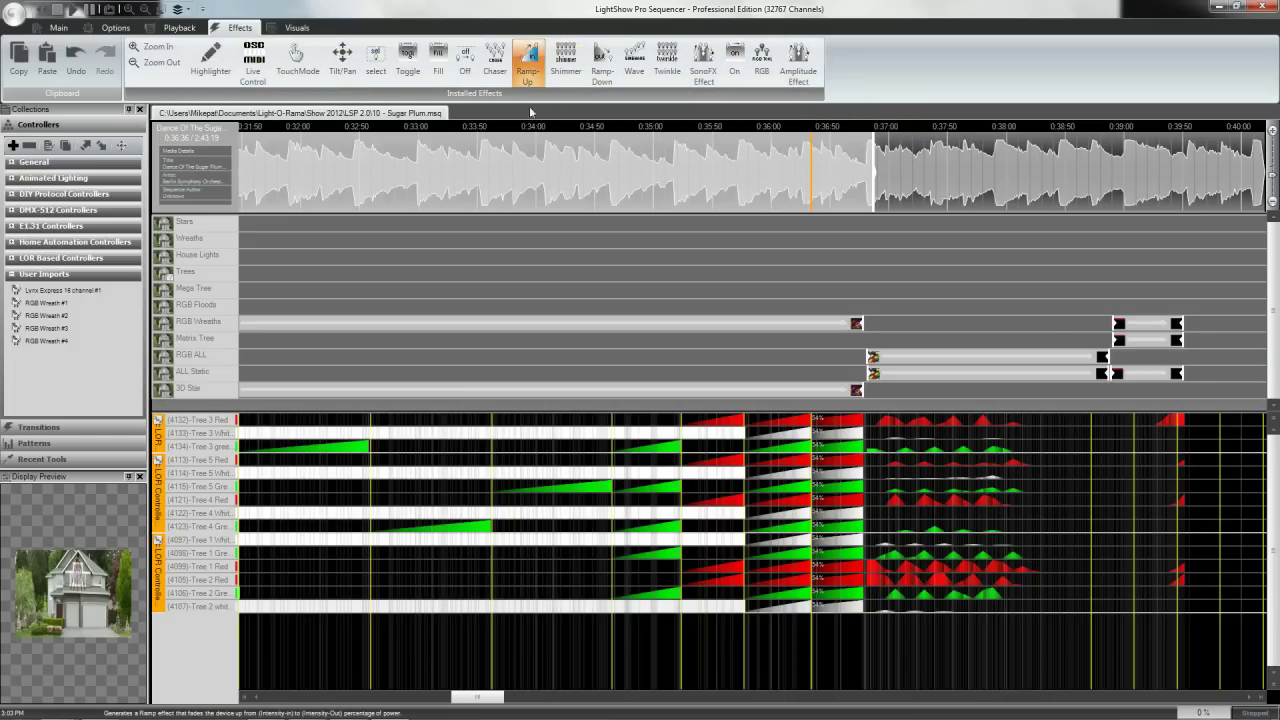
left_click(422, 422)
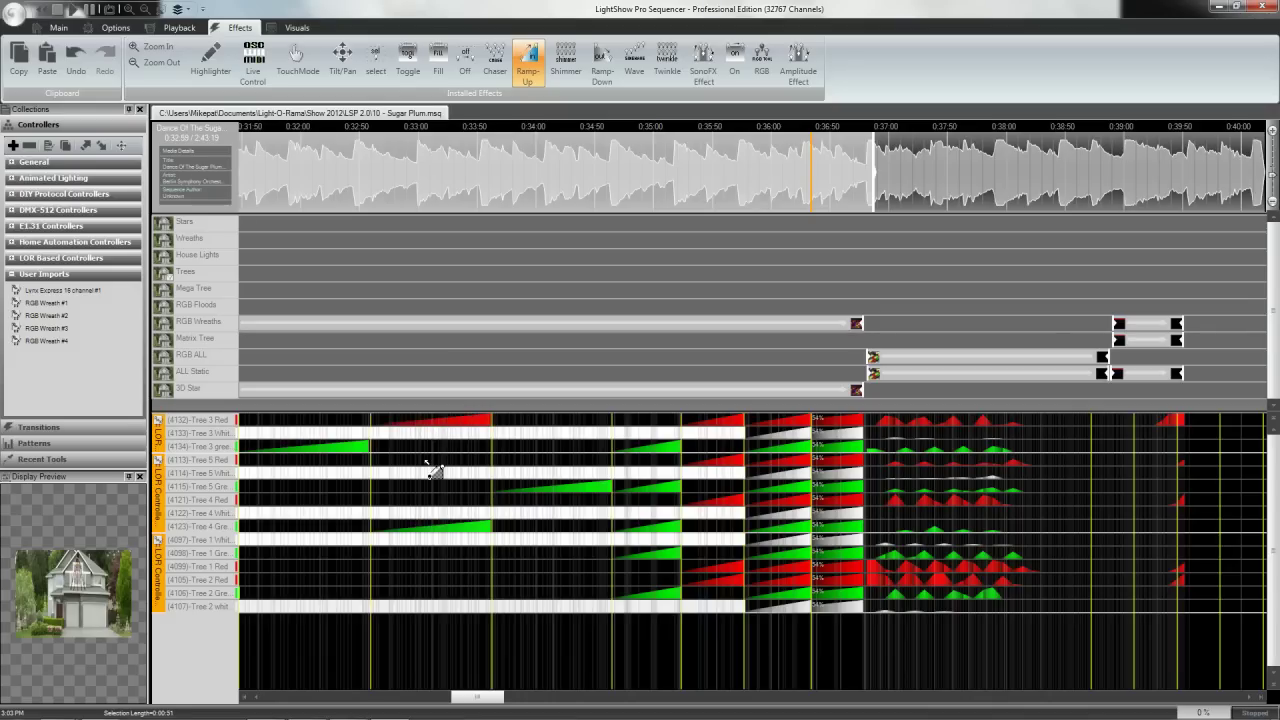
left_click(426, 462)
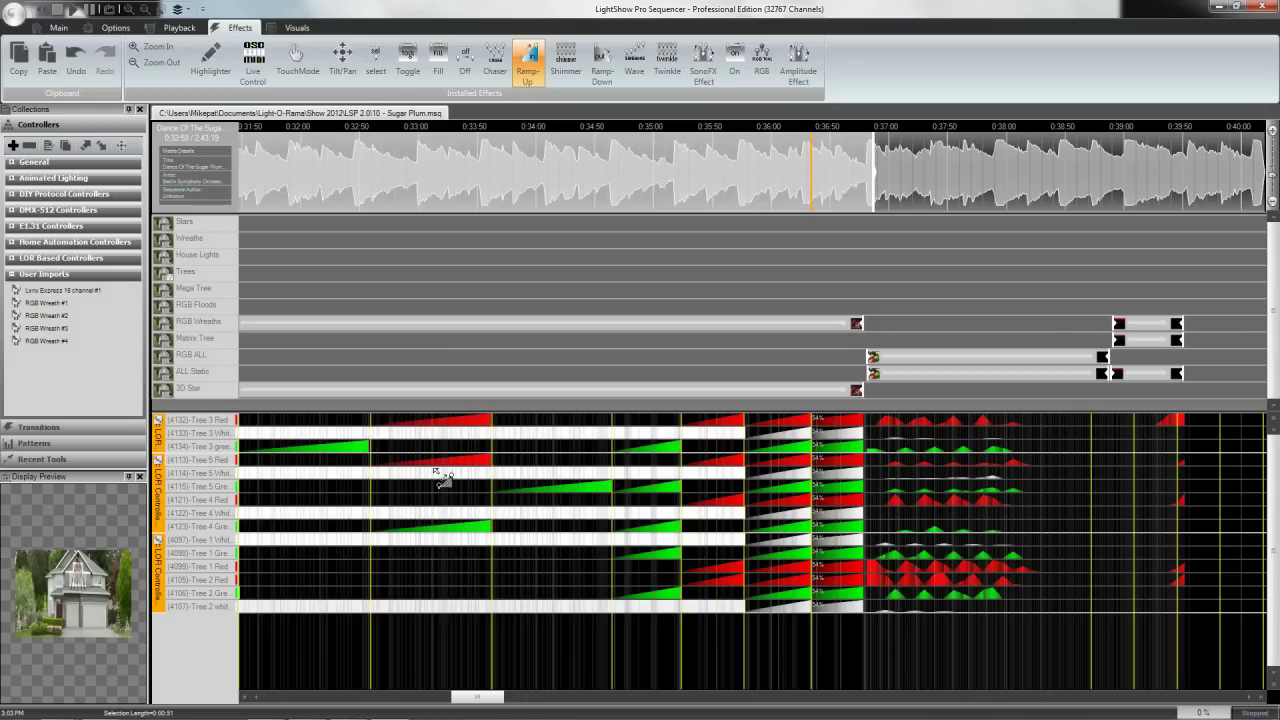
left_click(546, 446)
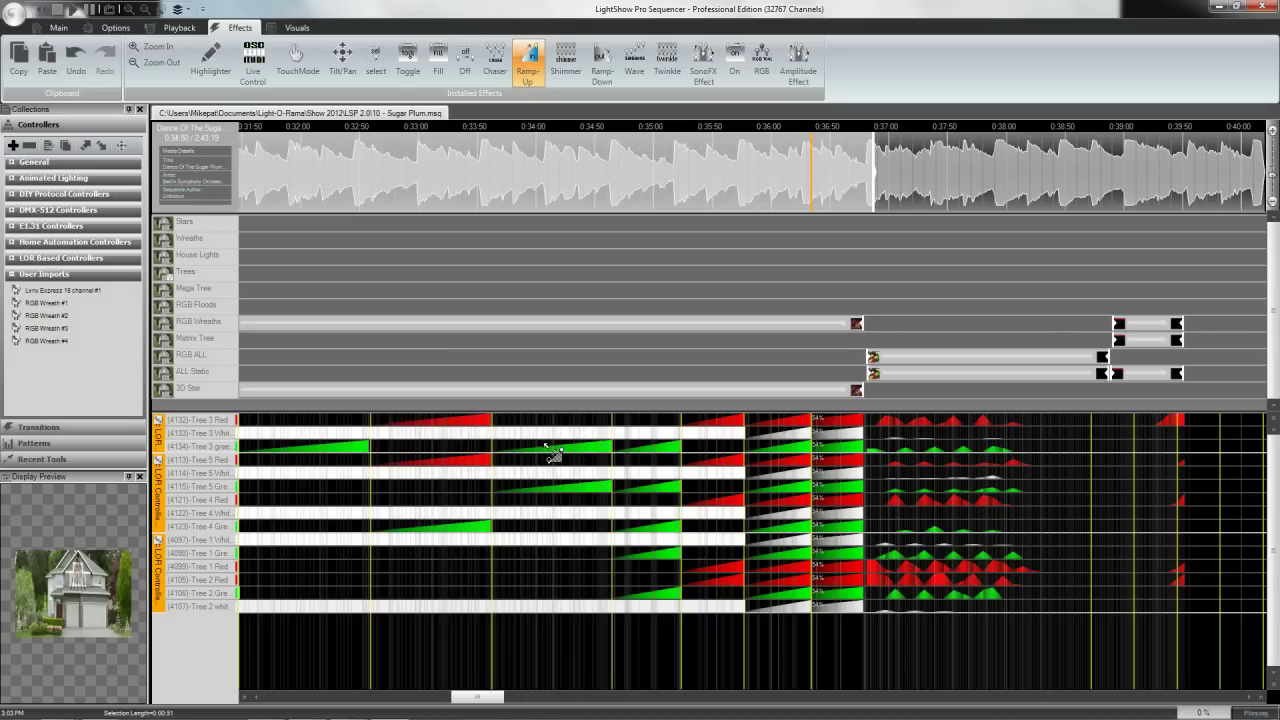
key("ctrl+z")
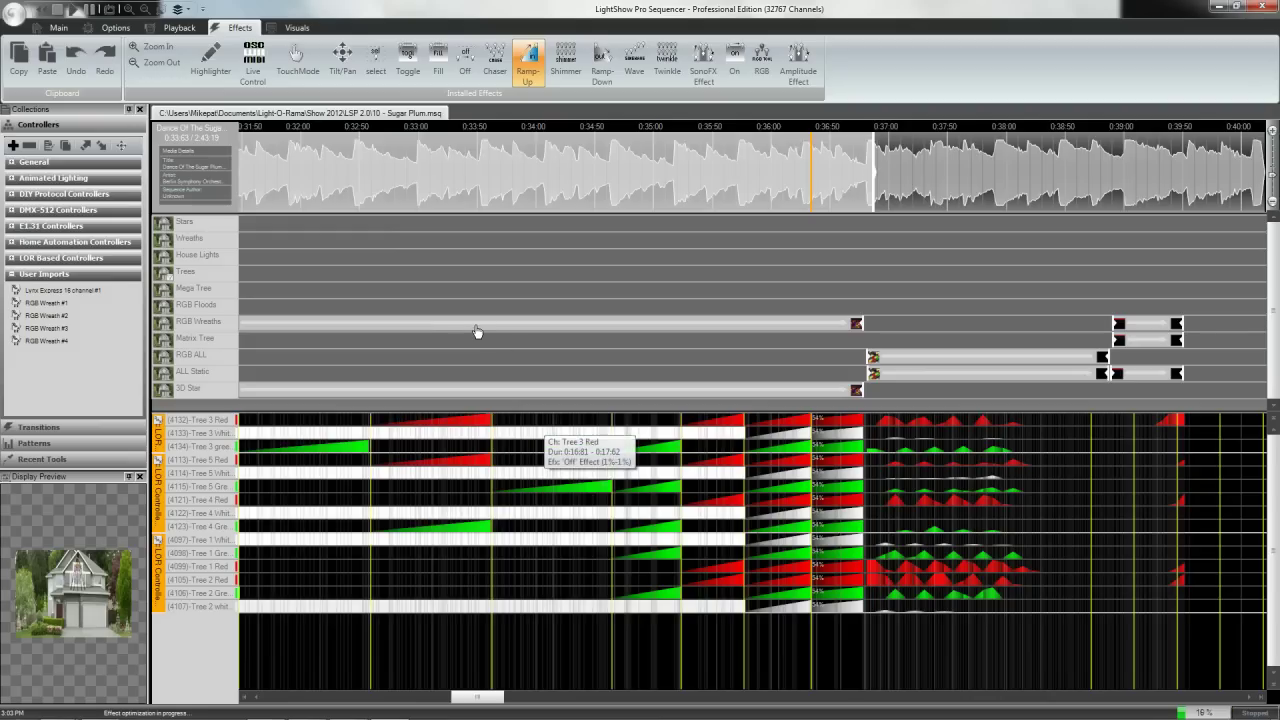
key("ctrl+z")
key("ctrl+z")
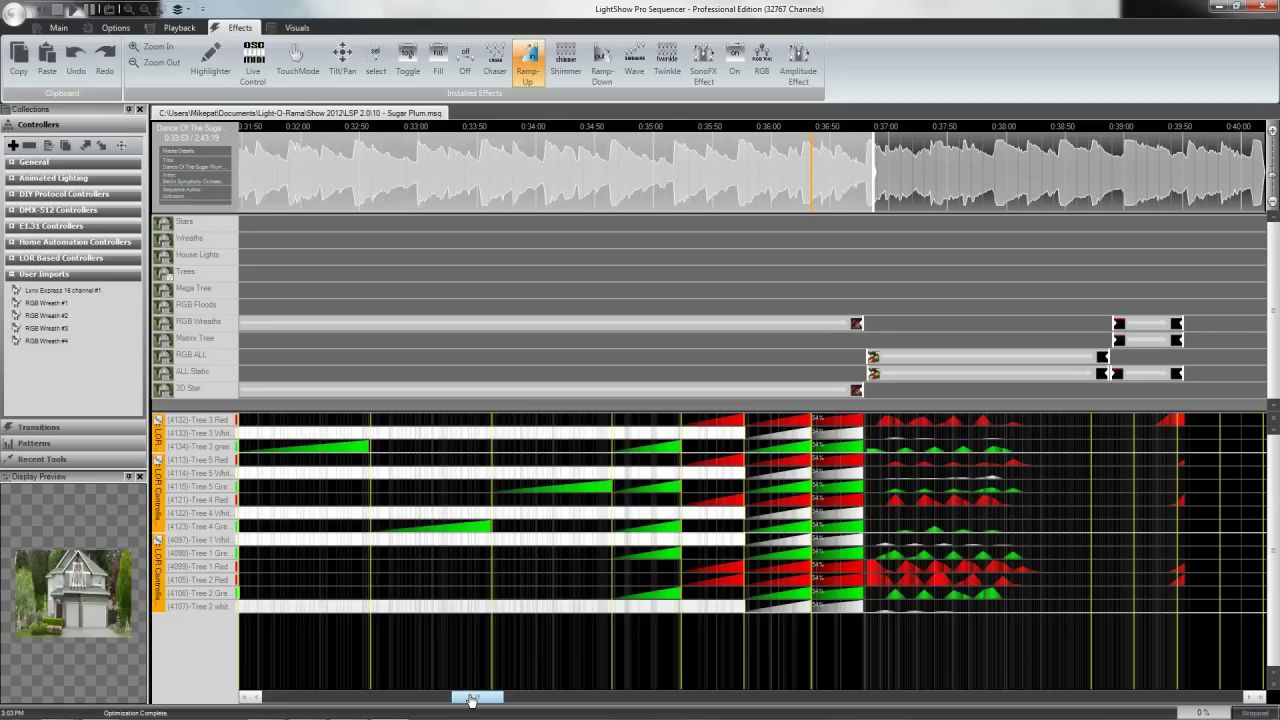
left_click_drag(473, 700, 487, 702)
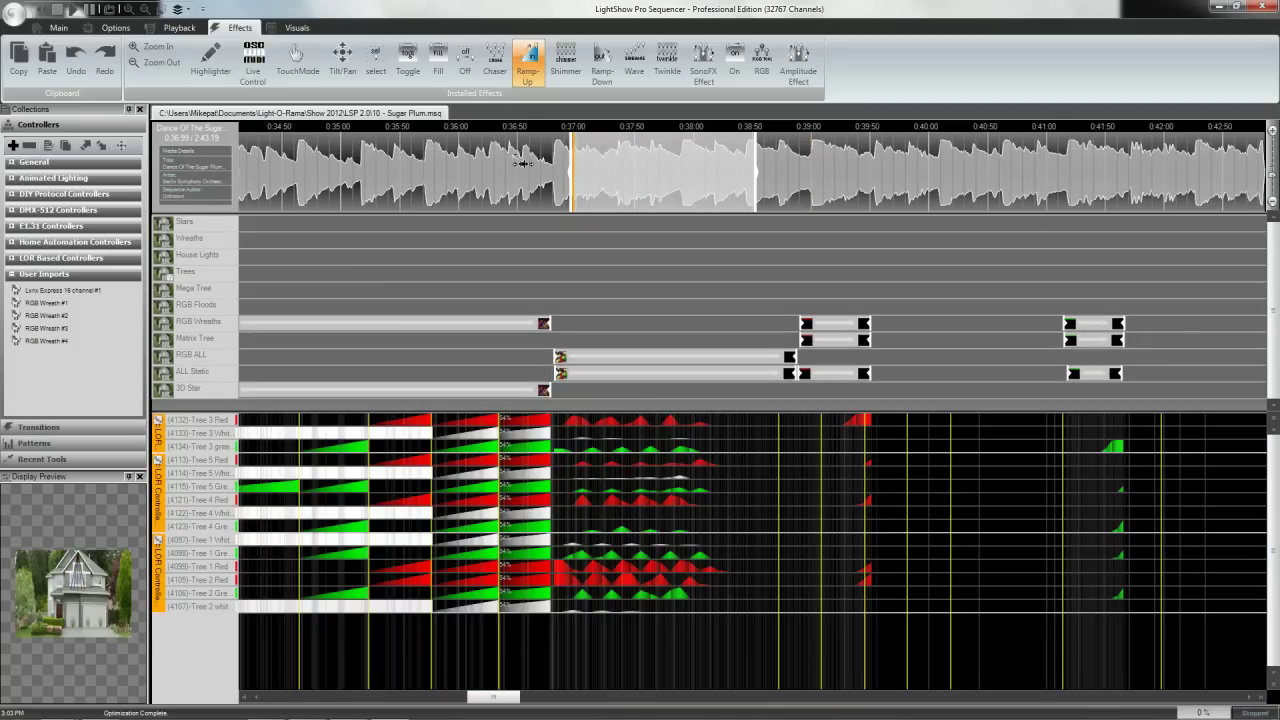
Step: Play the passage from 0:37 twice, then mark and preview ranges up to about 0:39:50
left_click(76, 8)
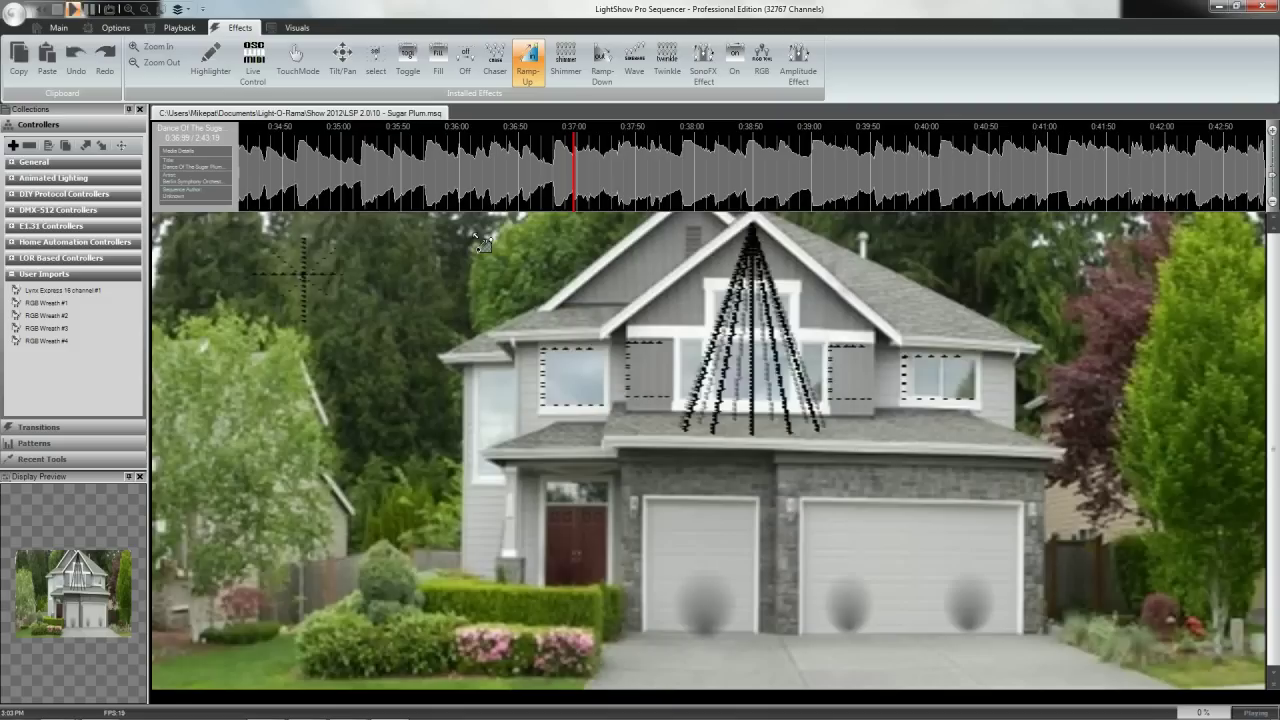
key("space")
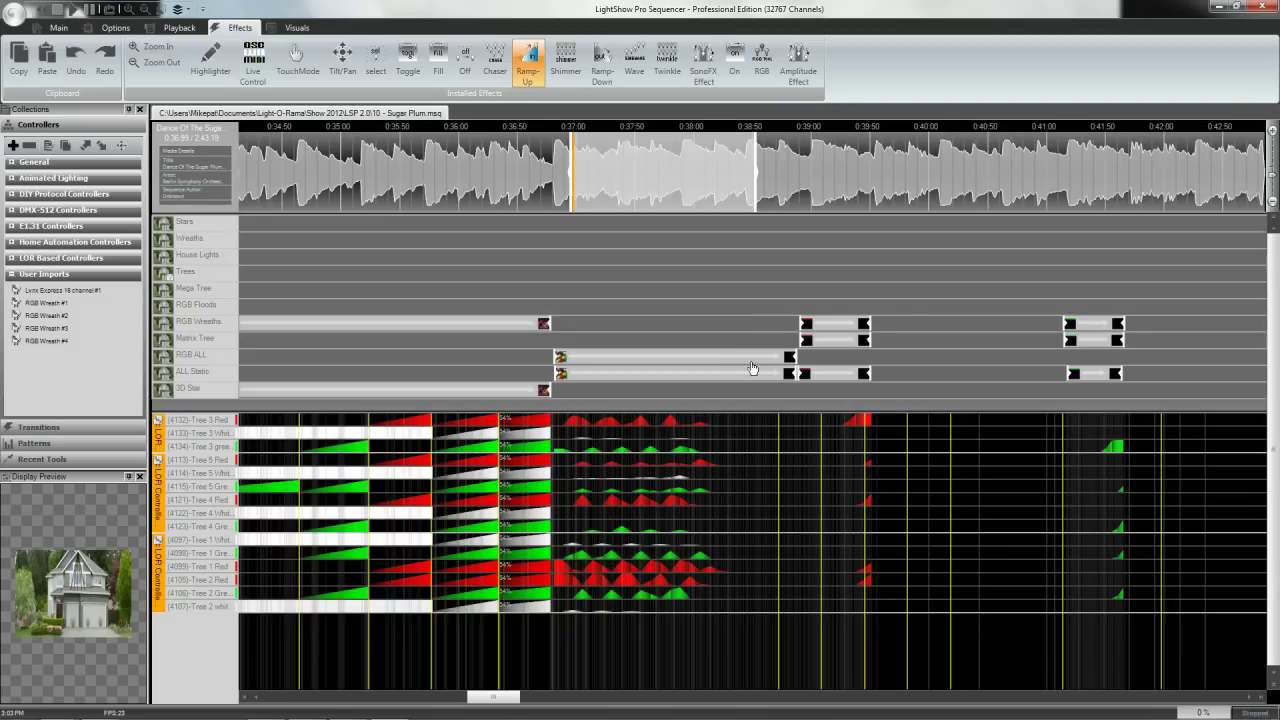
key("space")
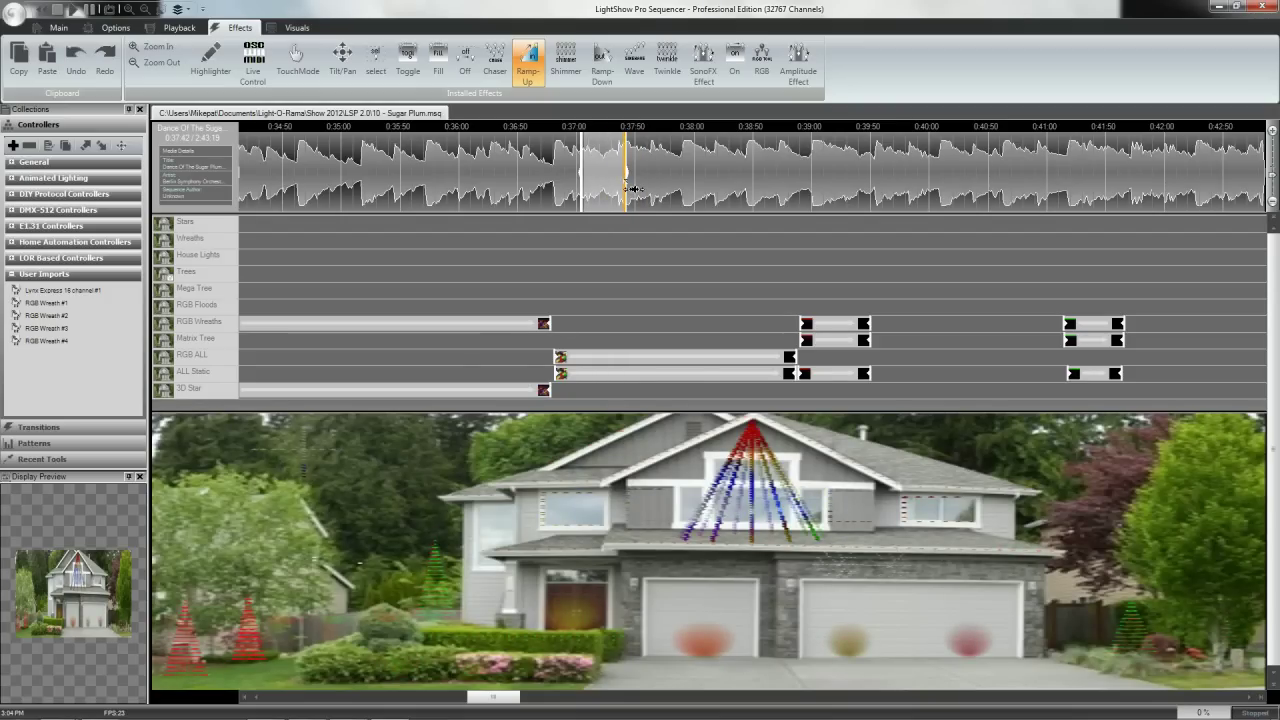
left_click_drag(636, 188, 670, 185)
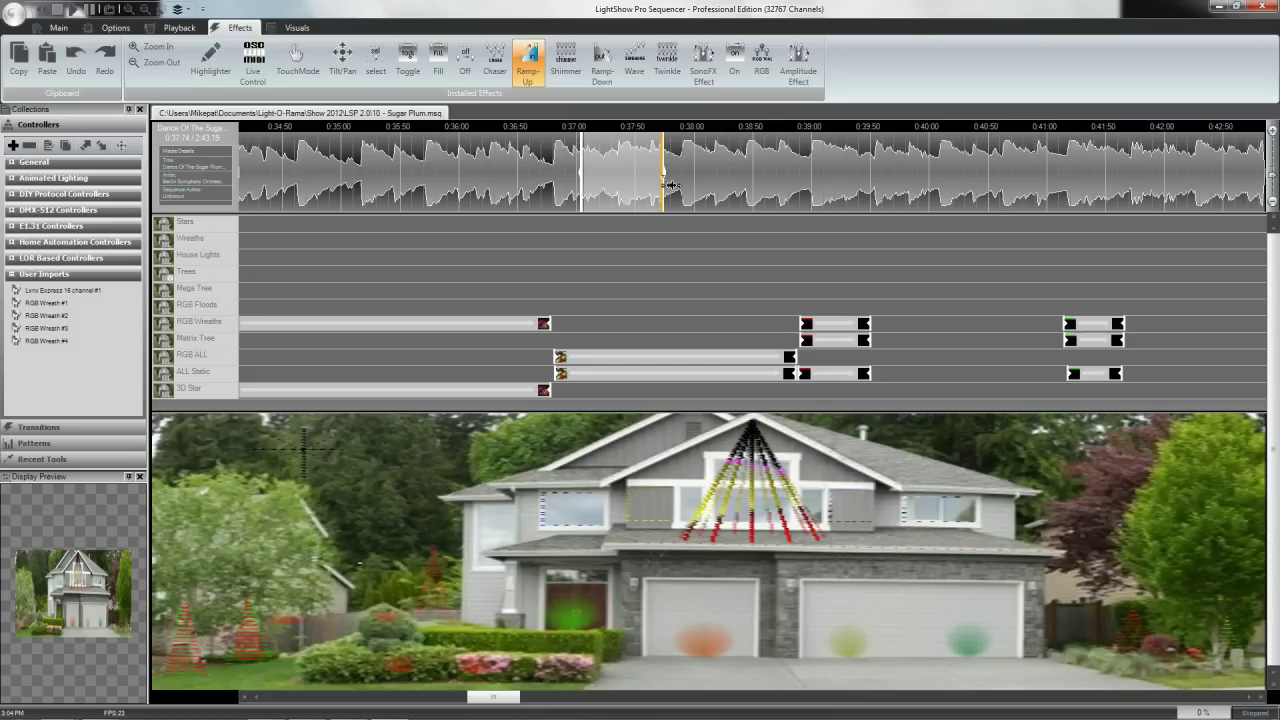
left_click_drag(670, 185, 672, 186)
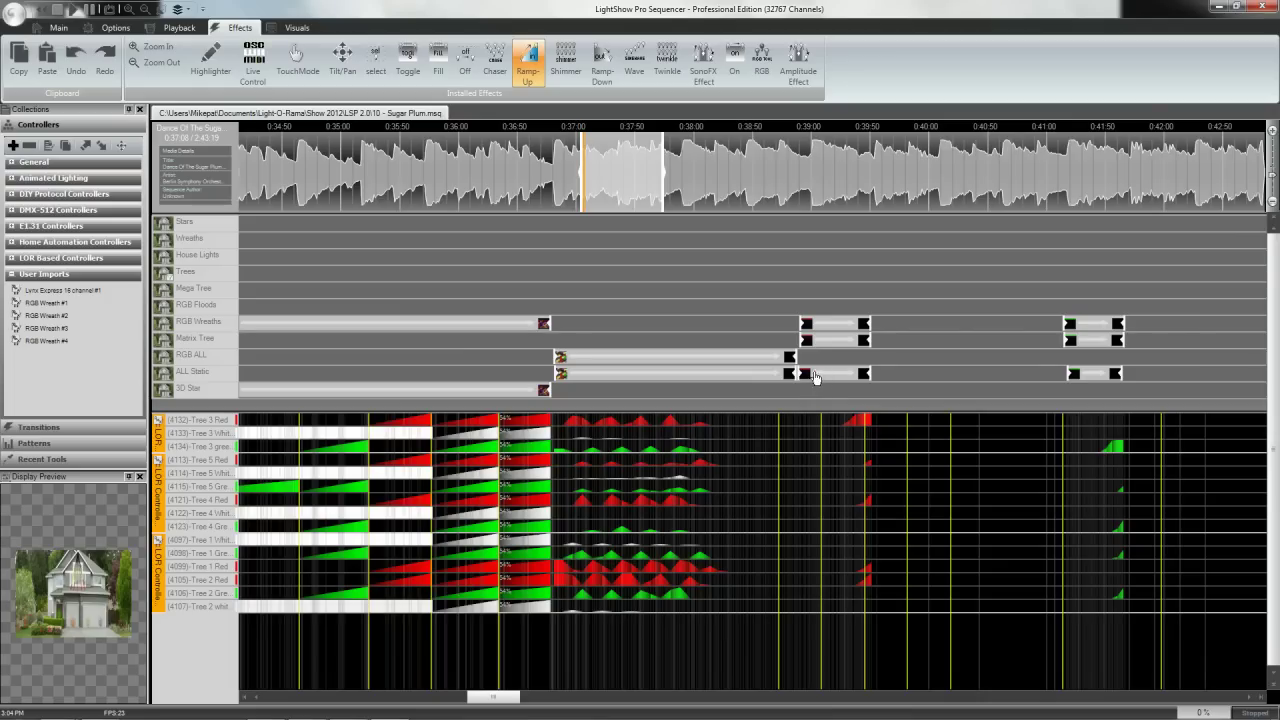
left_click_drag(775, 188, 885, 181)
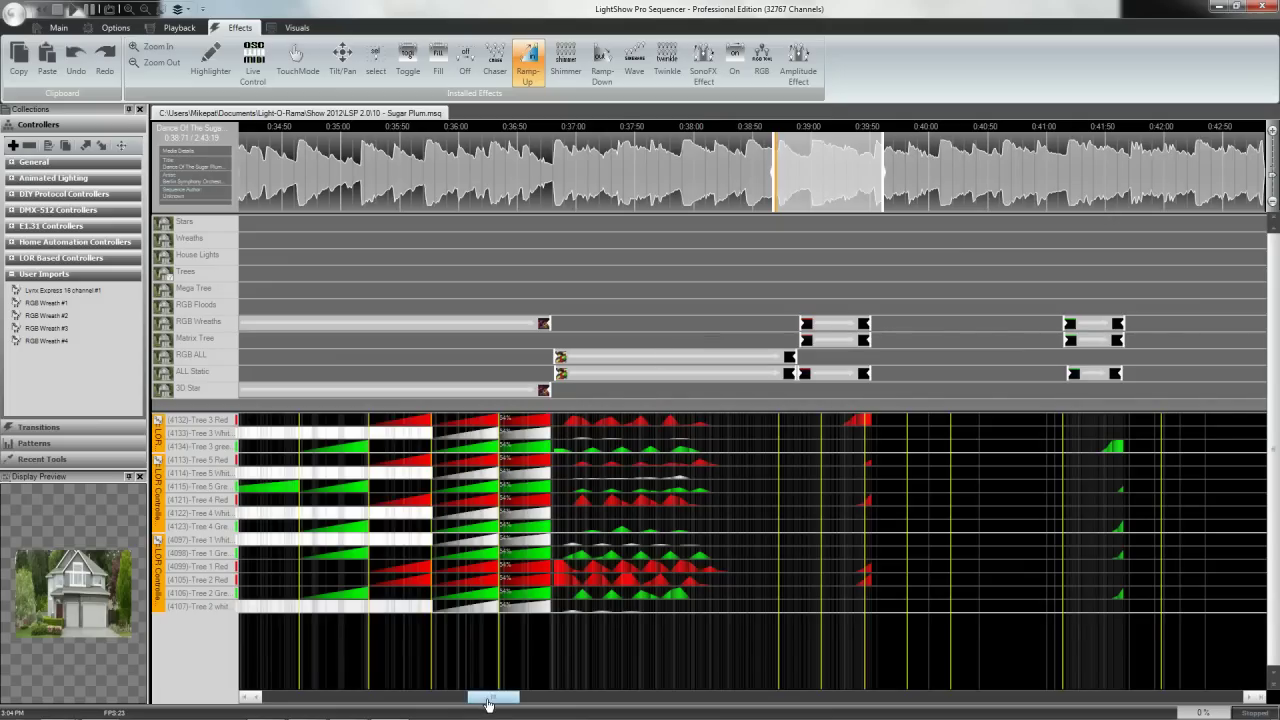
Step: Preview the long red ramp passage from about 0:45:50 to 0:52, then scroll ahead toward 1:00
left_click_drag(483, 698, 537, 706)
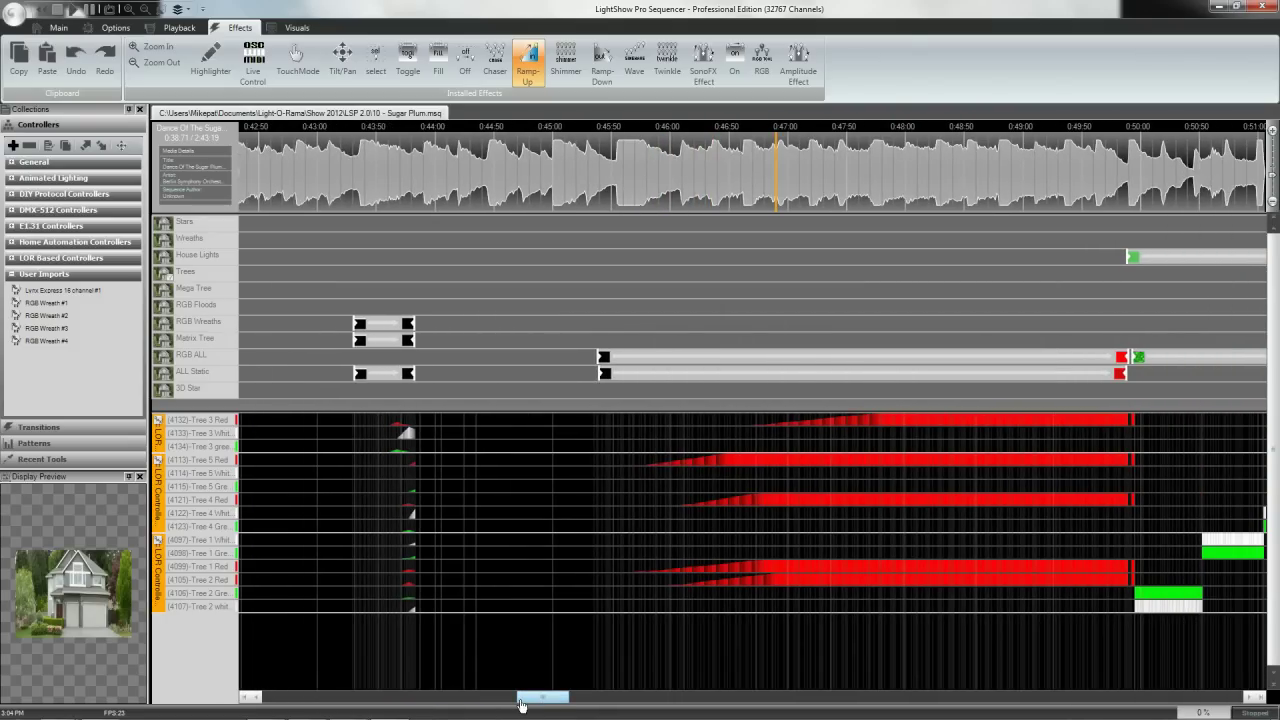
left_click_drag(535, 706, 550, 705)
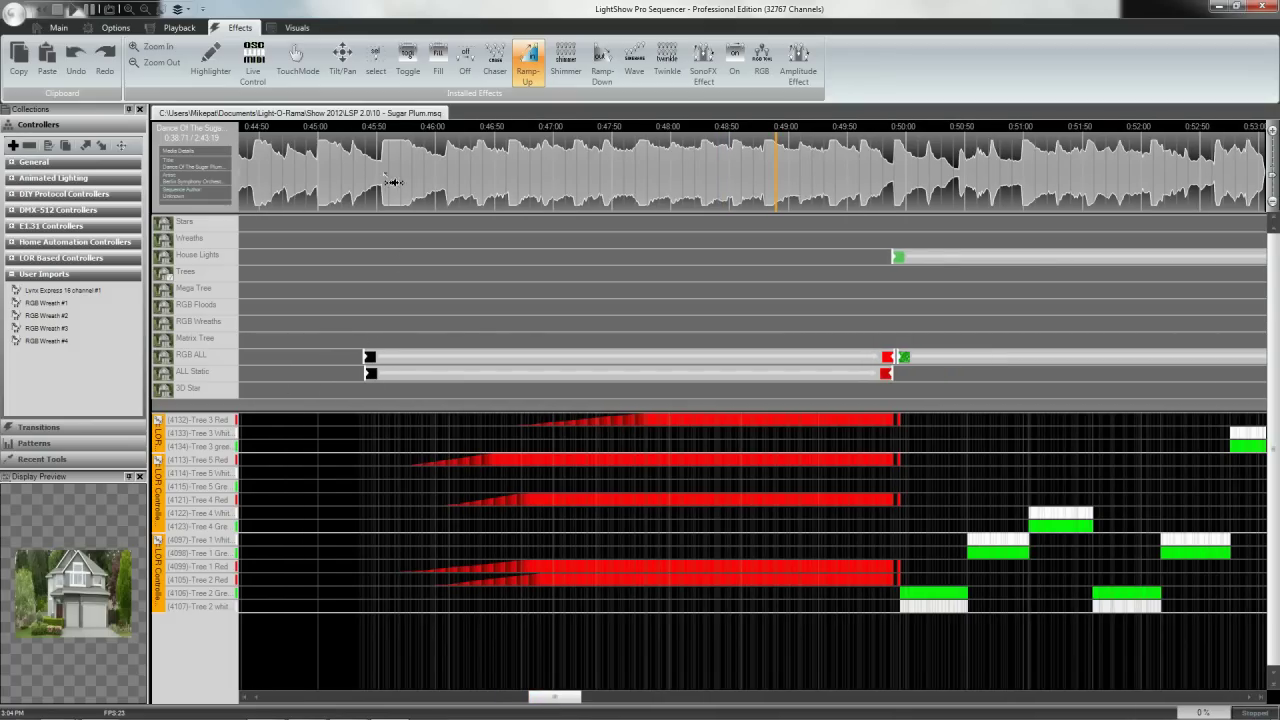
left_click_drag(393, 182, 1148, 183)
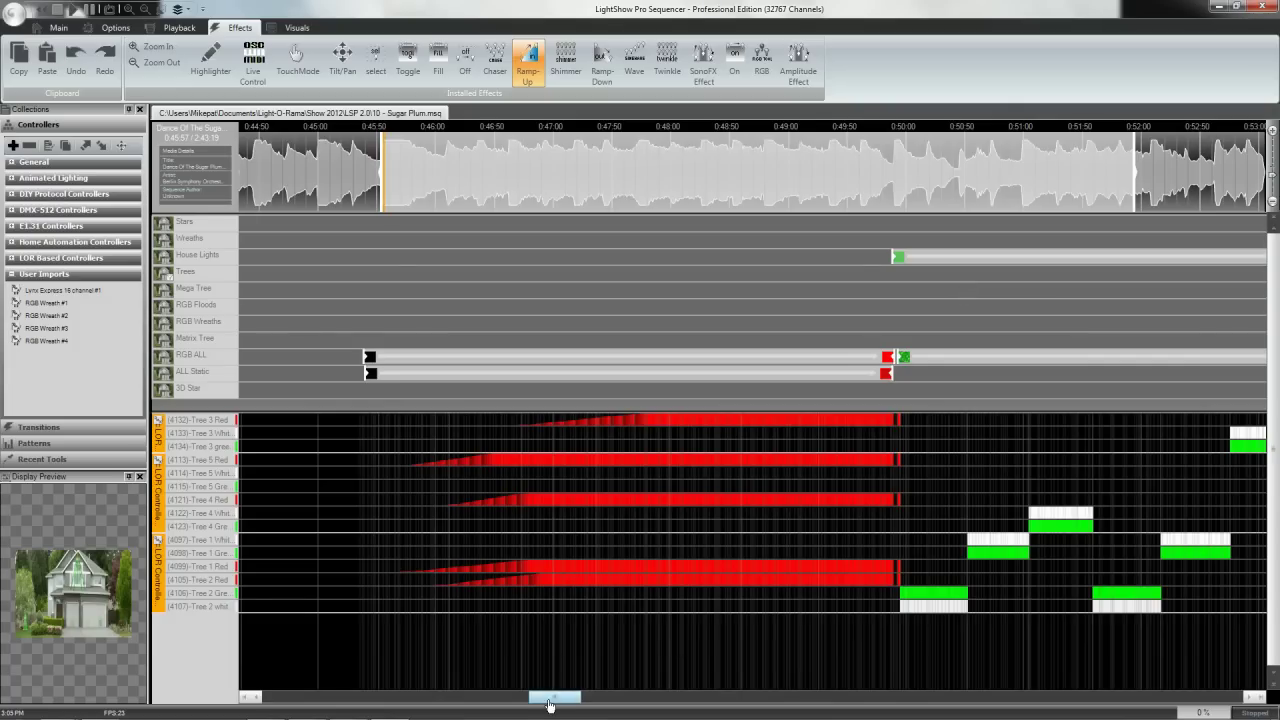
left_click_drag(557, 705, 673, 706)
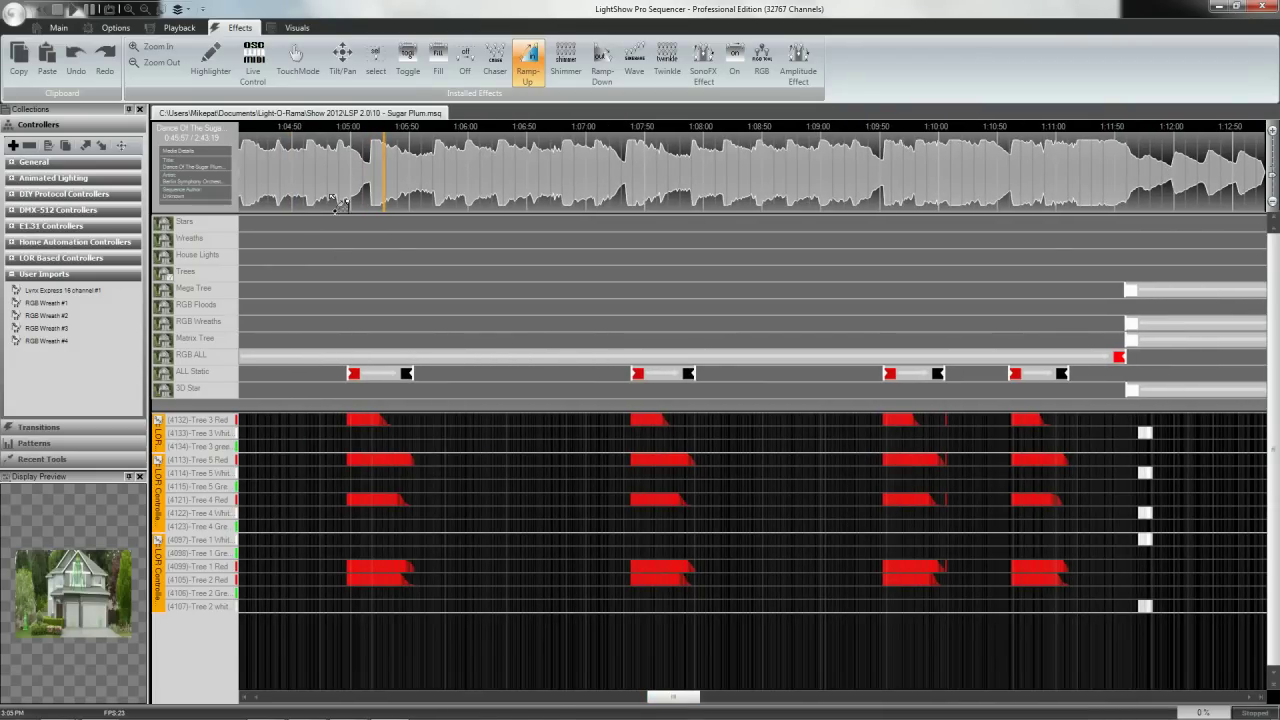
Step: Play from about 1:04:50 to watch the repeated red ALL Static blocks on the house
left_click(285, 188)
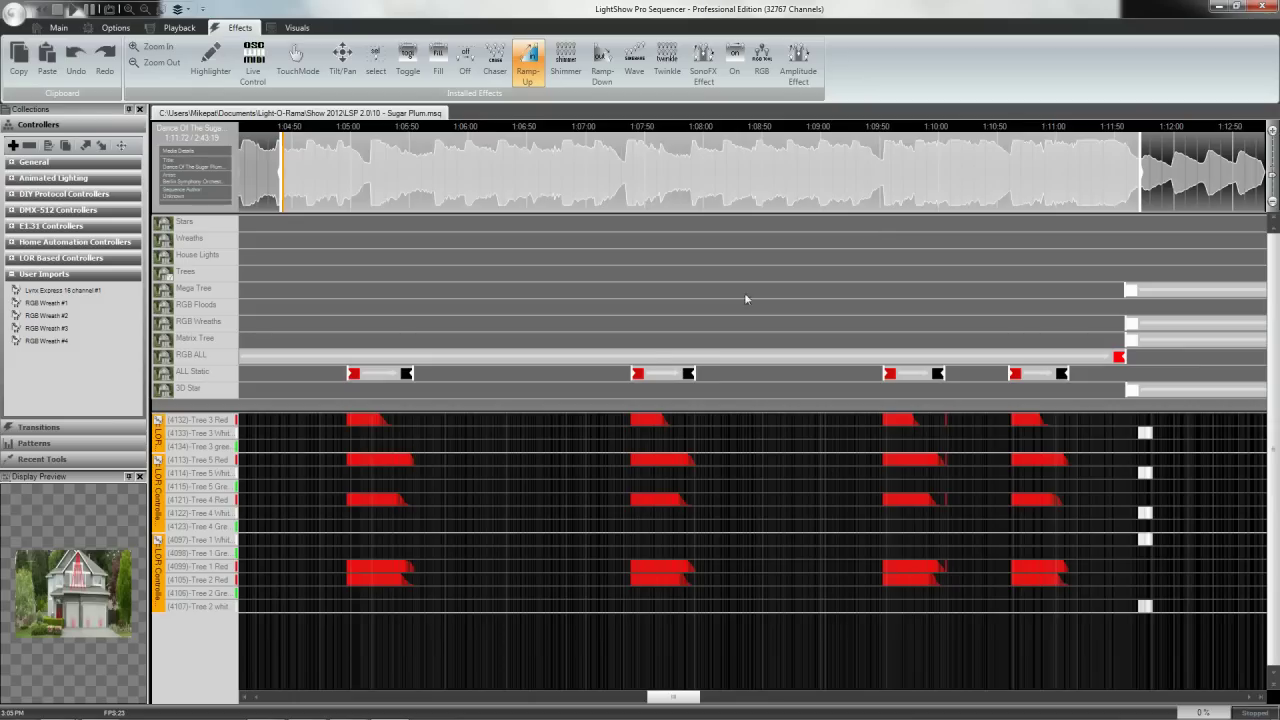
double_click(639, 374)
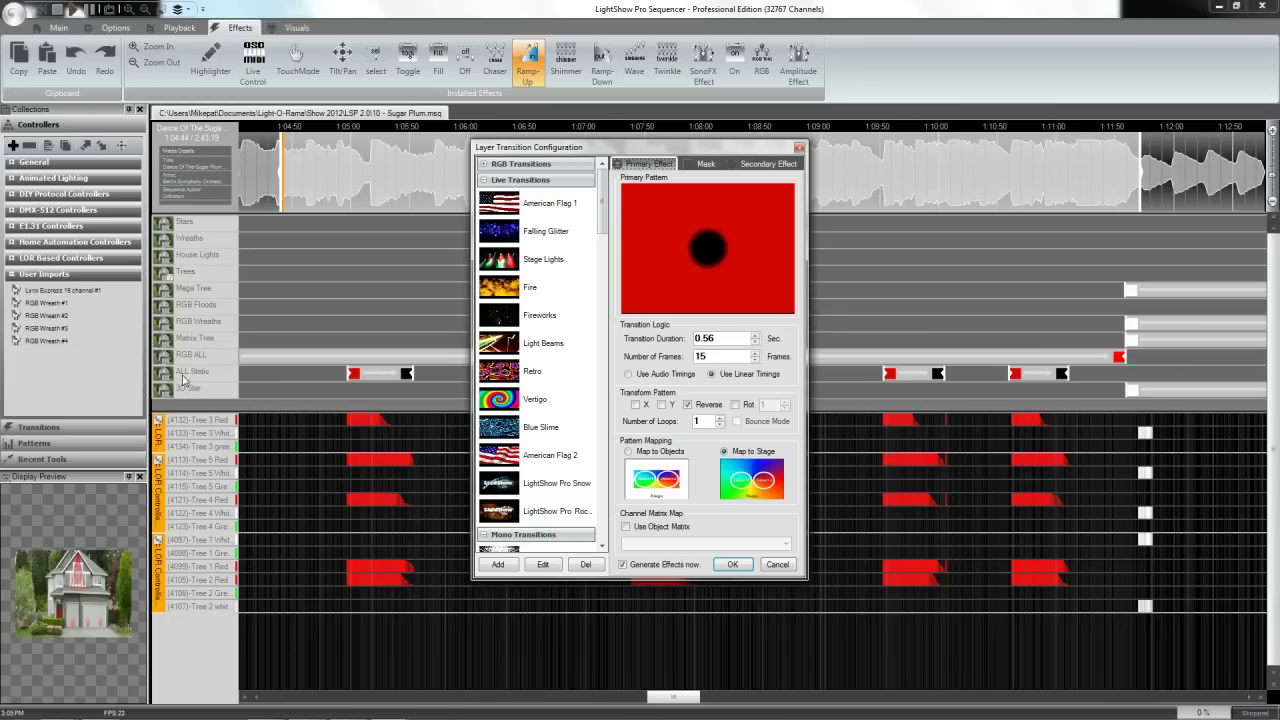
scroll(592, 355, "down", 10)
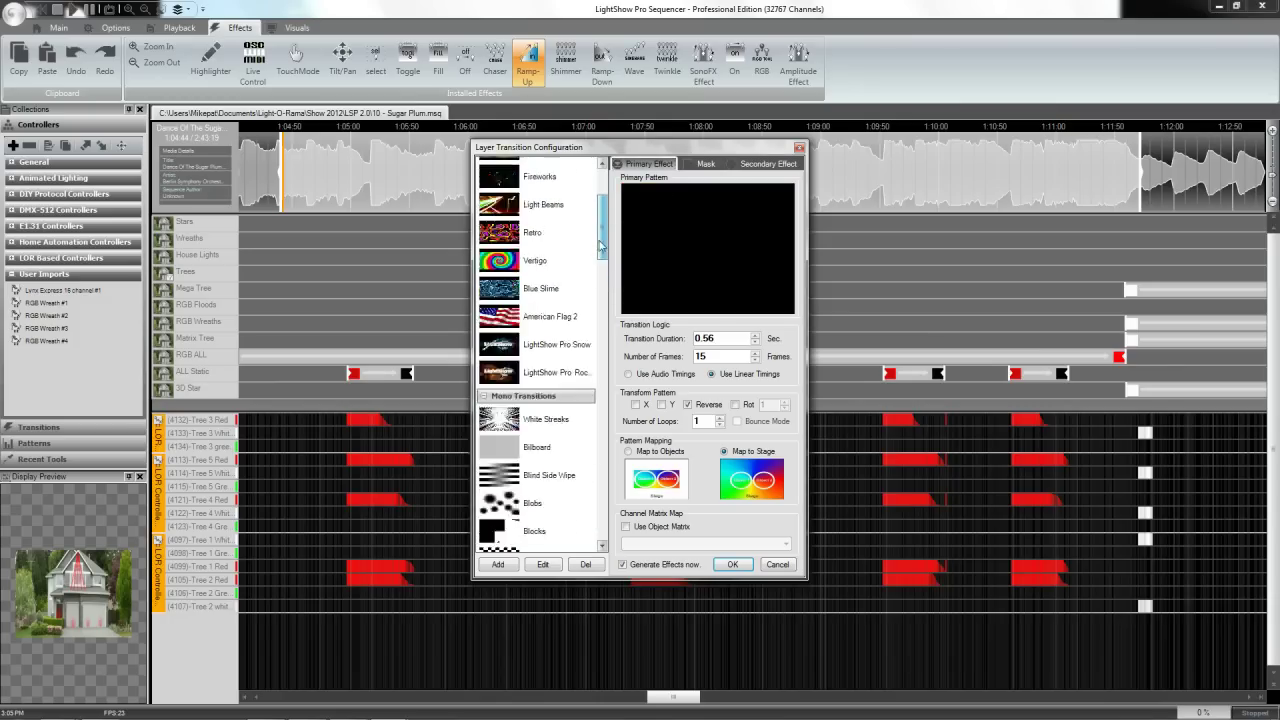
scroll(592, 355, "down", 10)
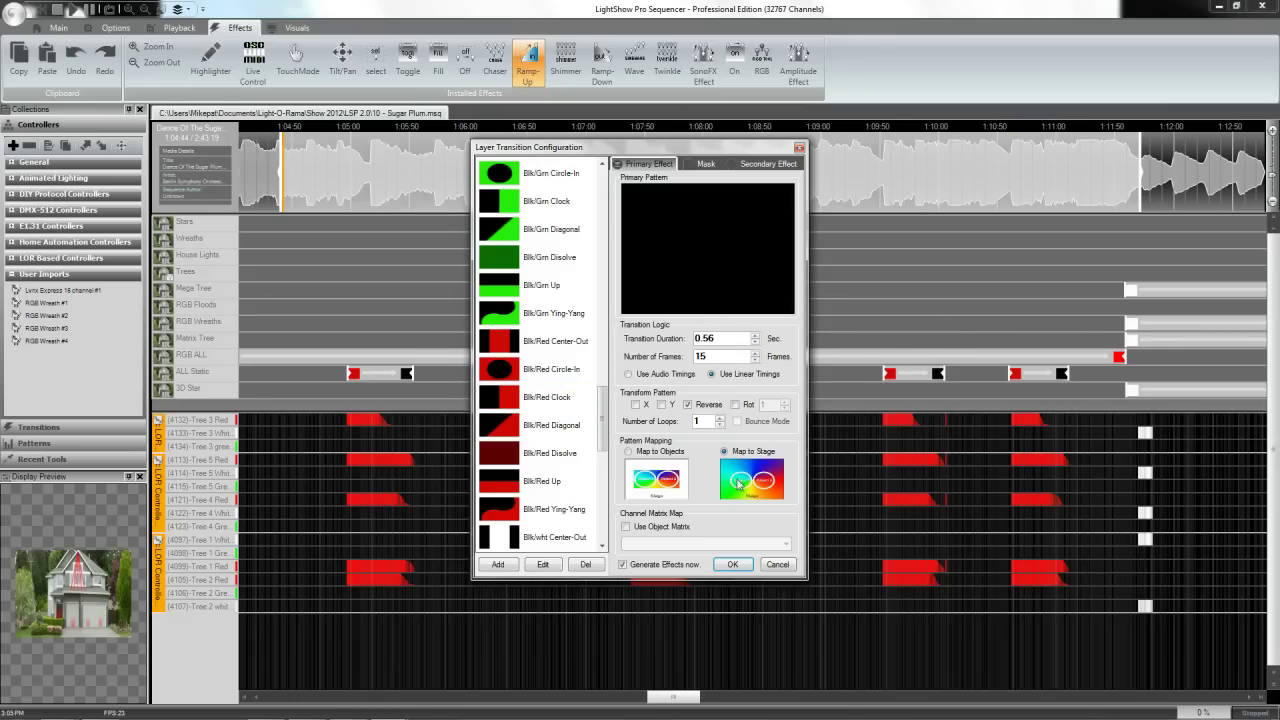
left_click(777, 565)
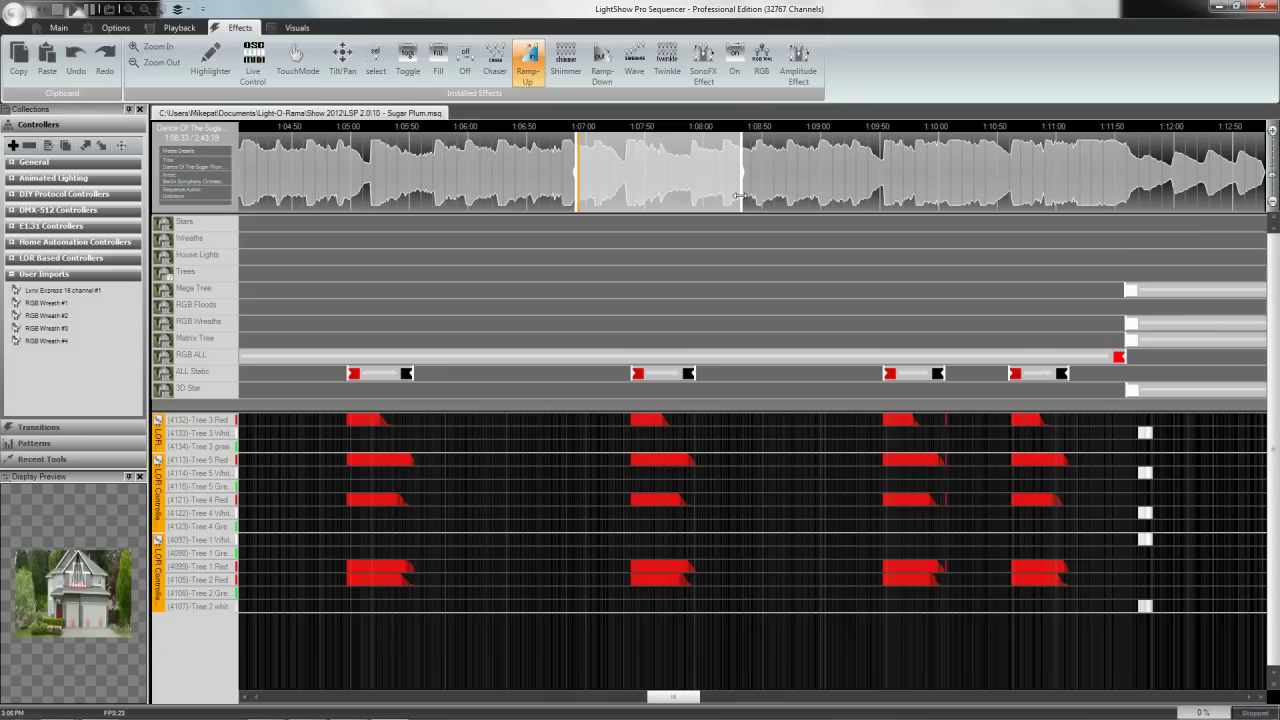
Step: Preview a short passage from about 1:12:40, then scroll ahead to around 1:39
left_click_drag(700, 703, 747, 703)
left_click_drag(338, 160, 781, 196)
left_click_drag(717, 694, 874, 713)
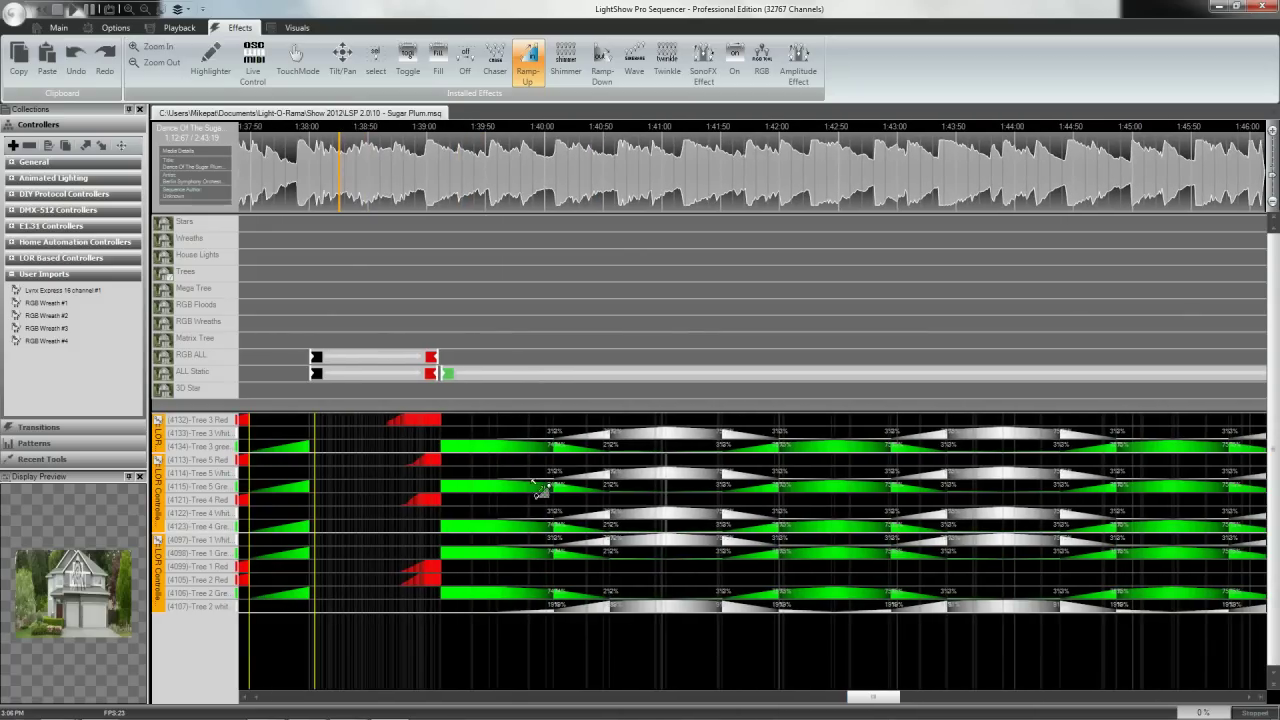
left_click(462, 197)
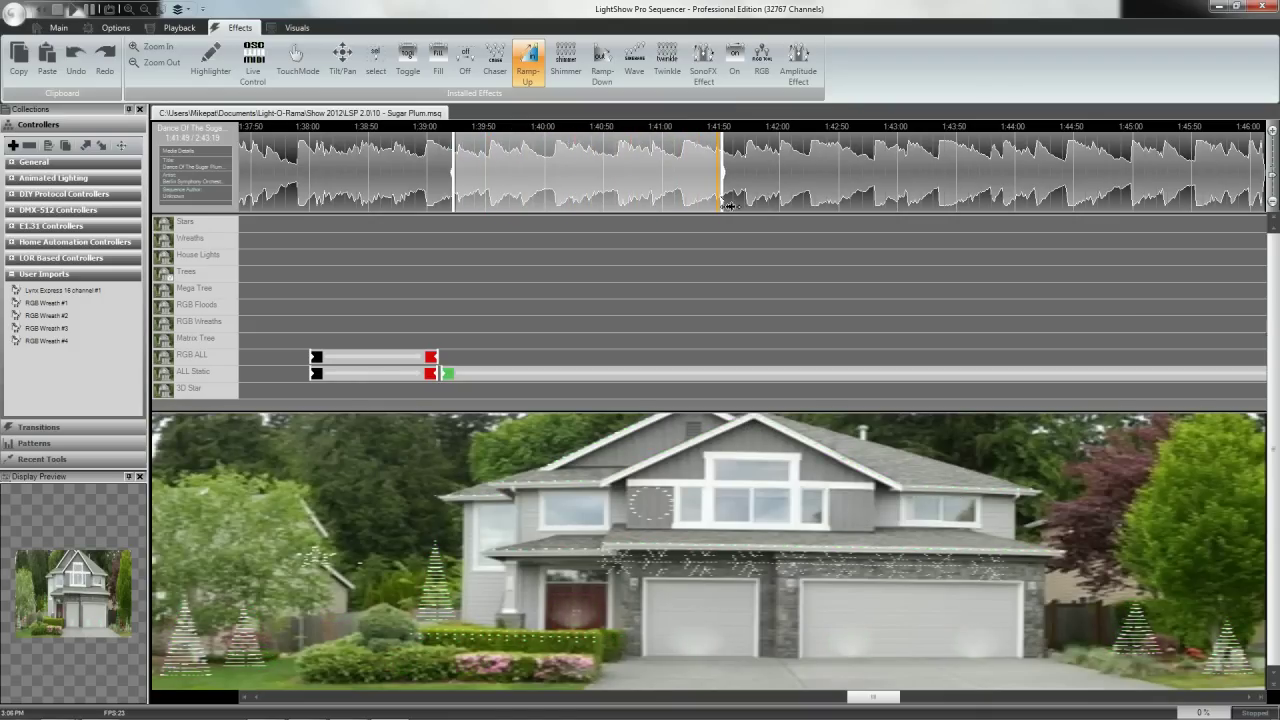
key("space")
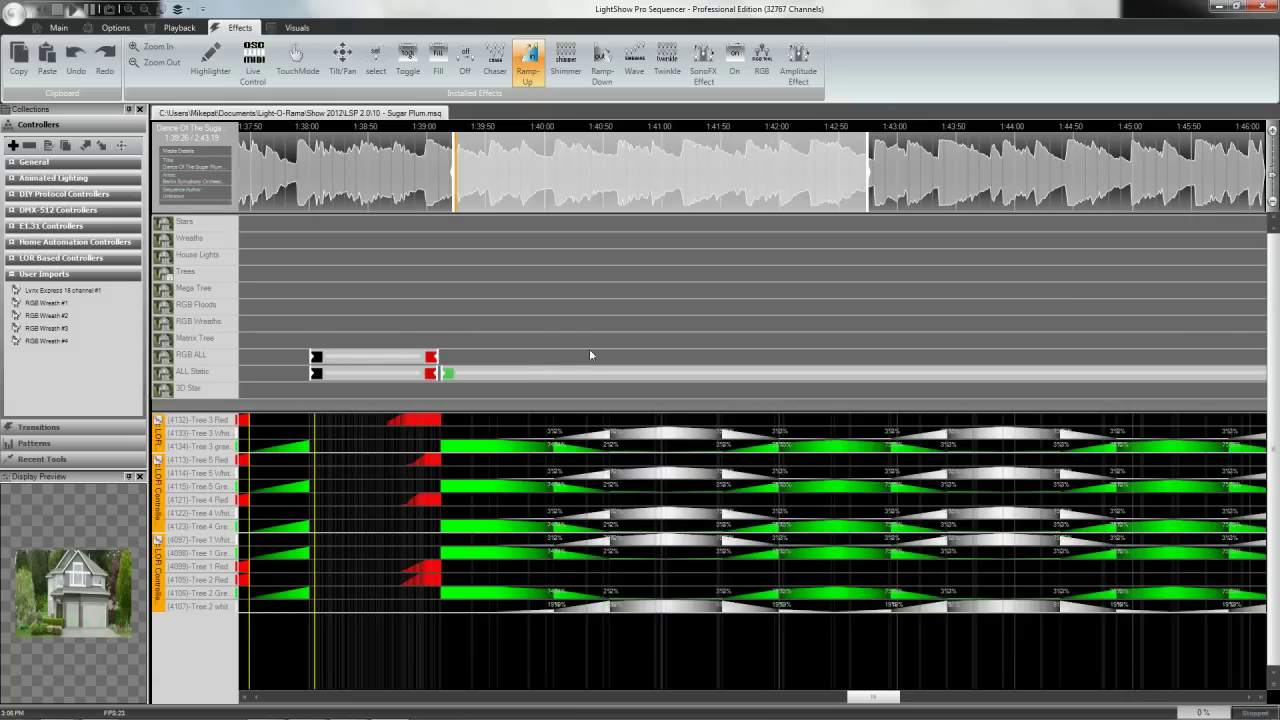
double_click(518, 375)
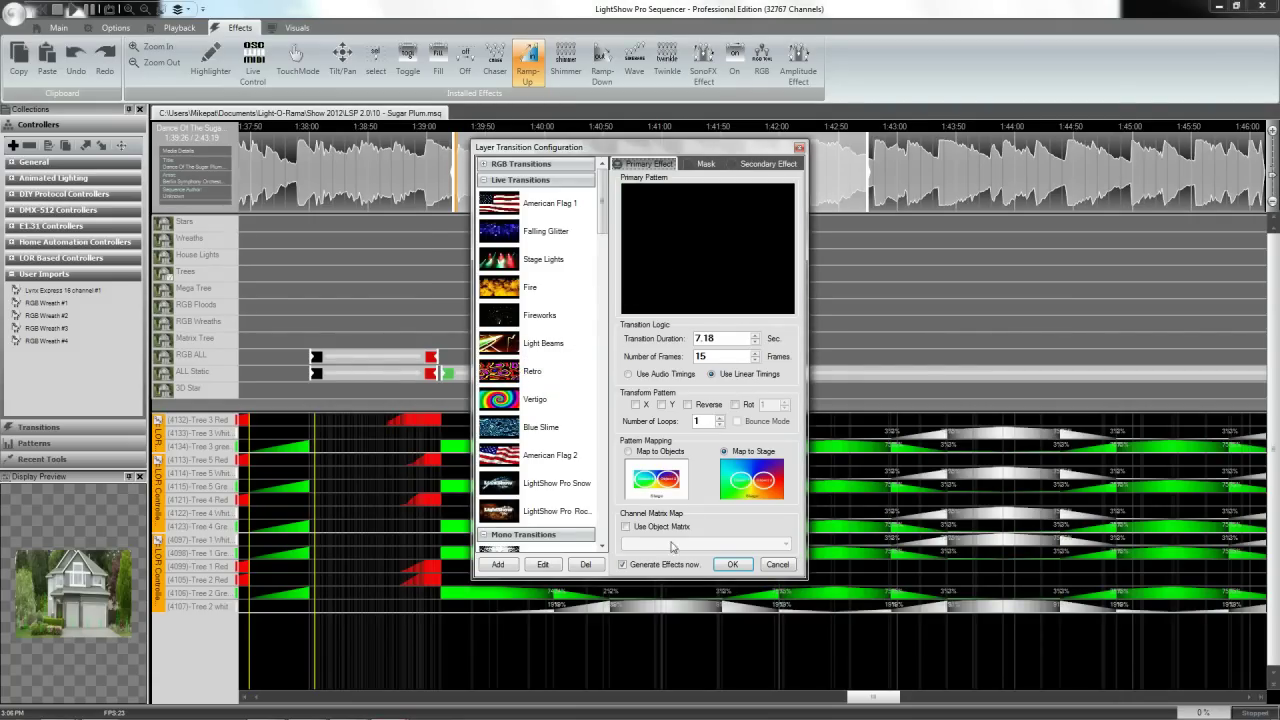
Step: Confirm the 7.18-second transition on the ALL Static block and regenerate its green and white effects
left_click(733, 566)
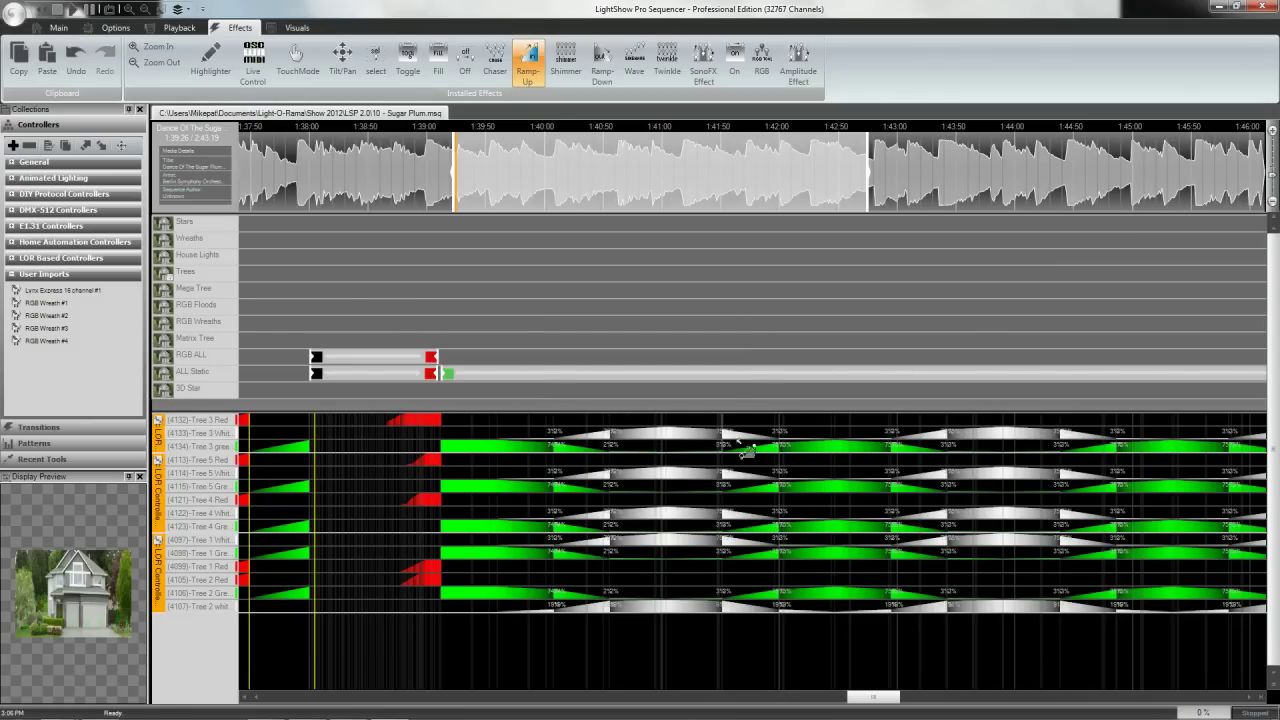
Step: Preview the house from about 1:40 and the 1:41–1:43 range, then scroll to about 1:17
left_click(554, 187)
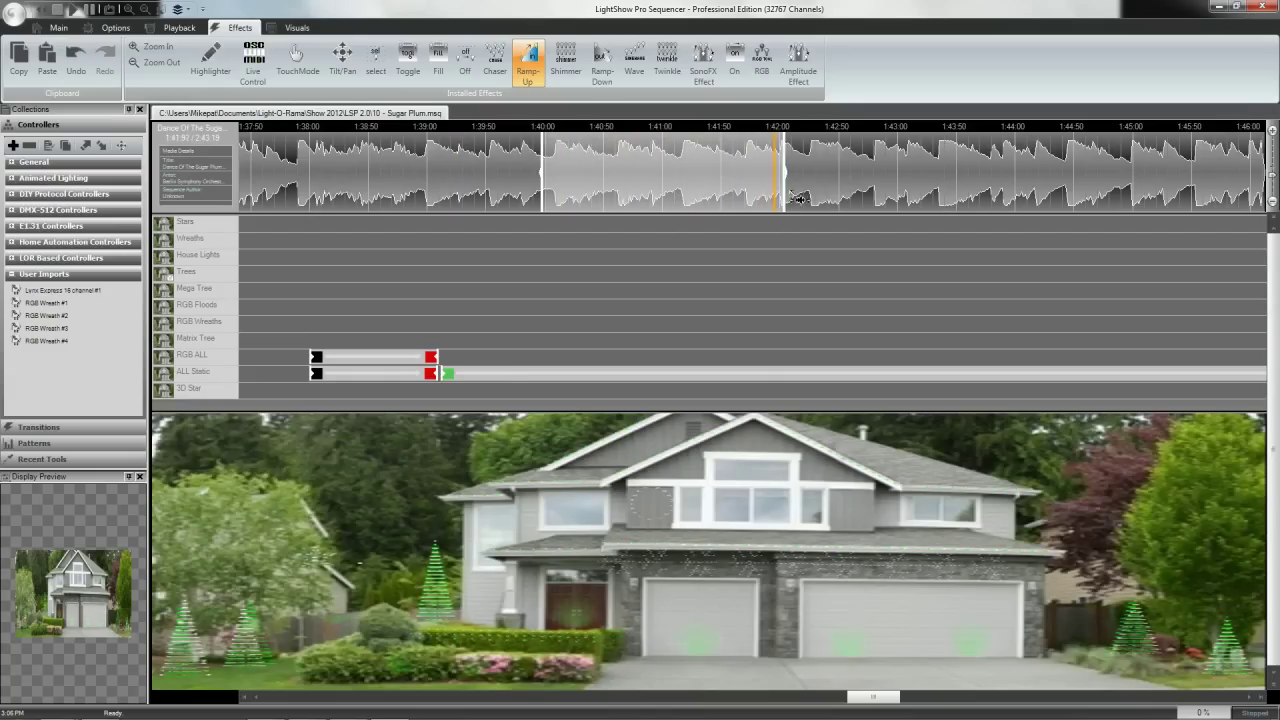
left_click(840, 418)
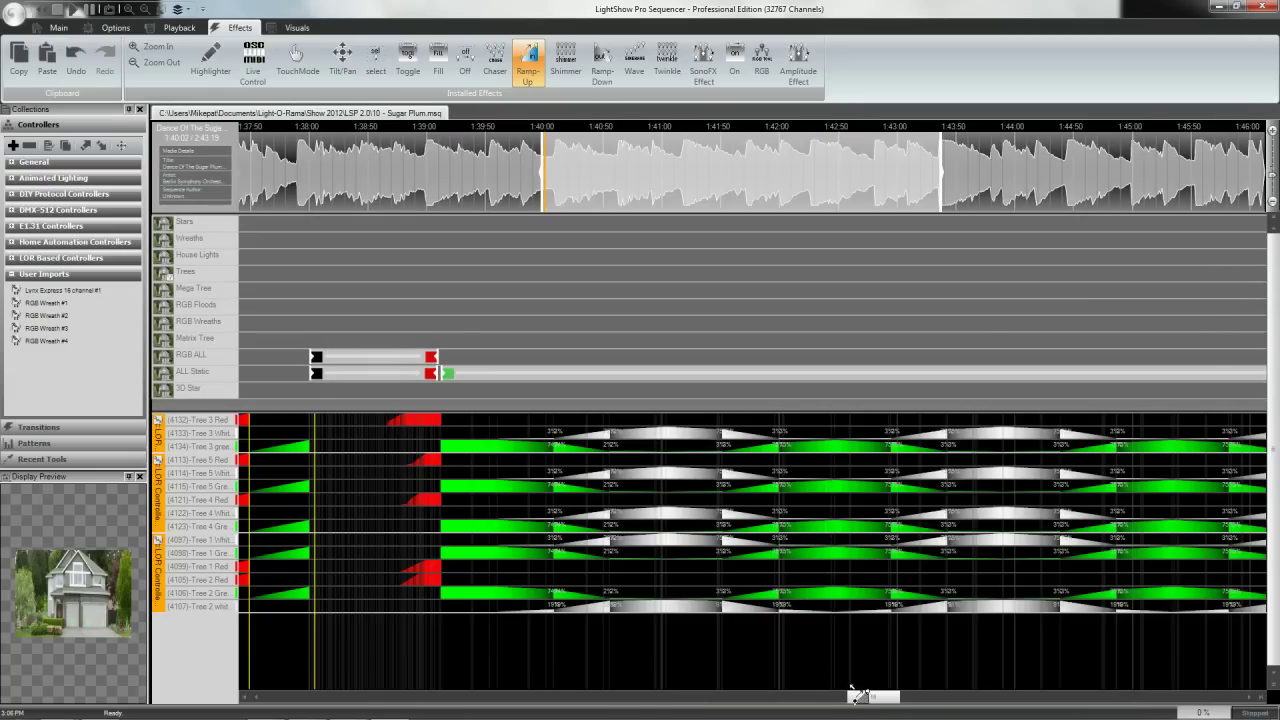
left_click_drag(853, 692, 865, 693)
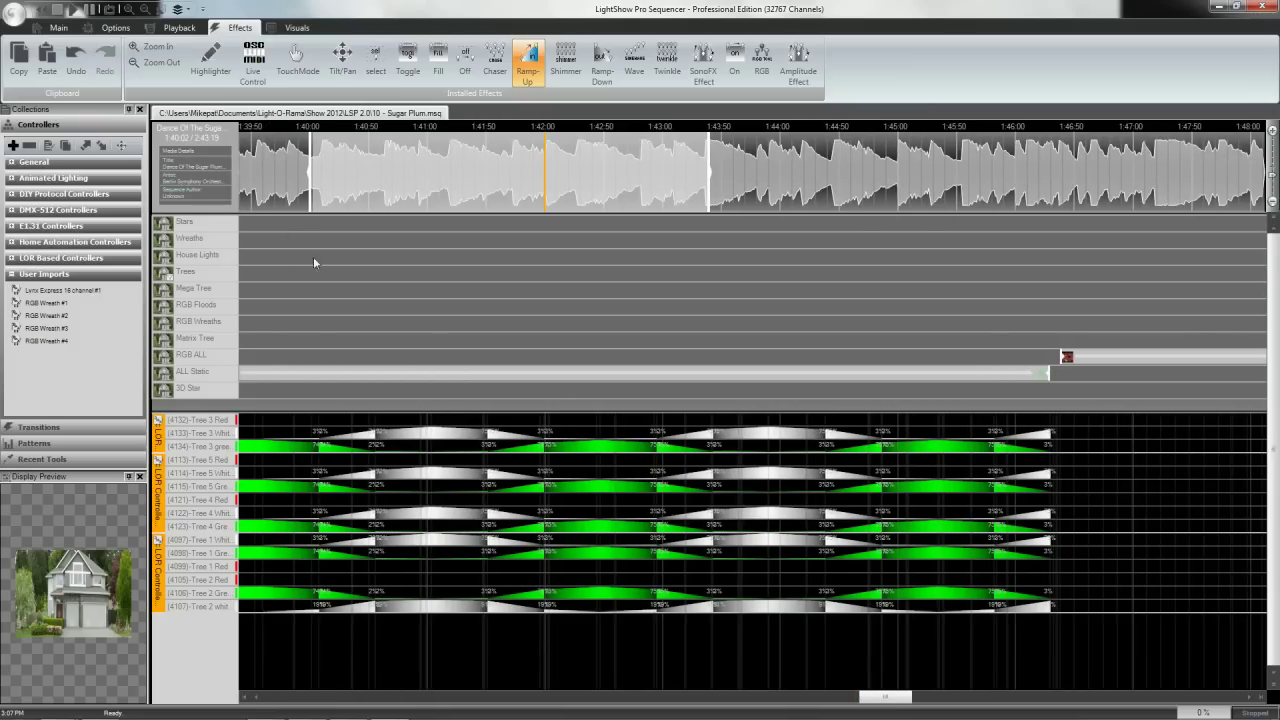
left_click_drag(557, 187, 1028, 196)
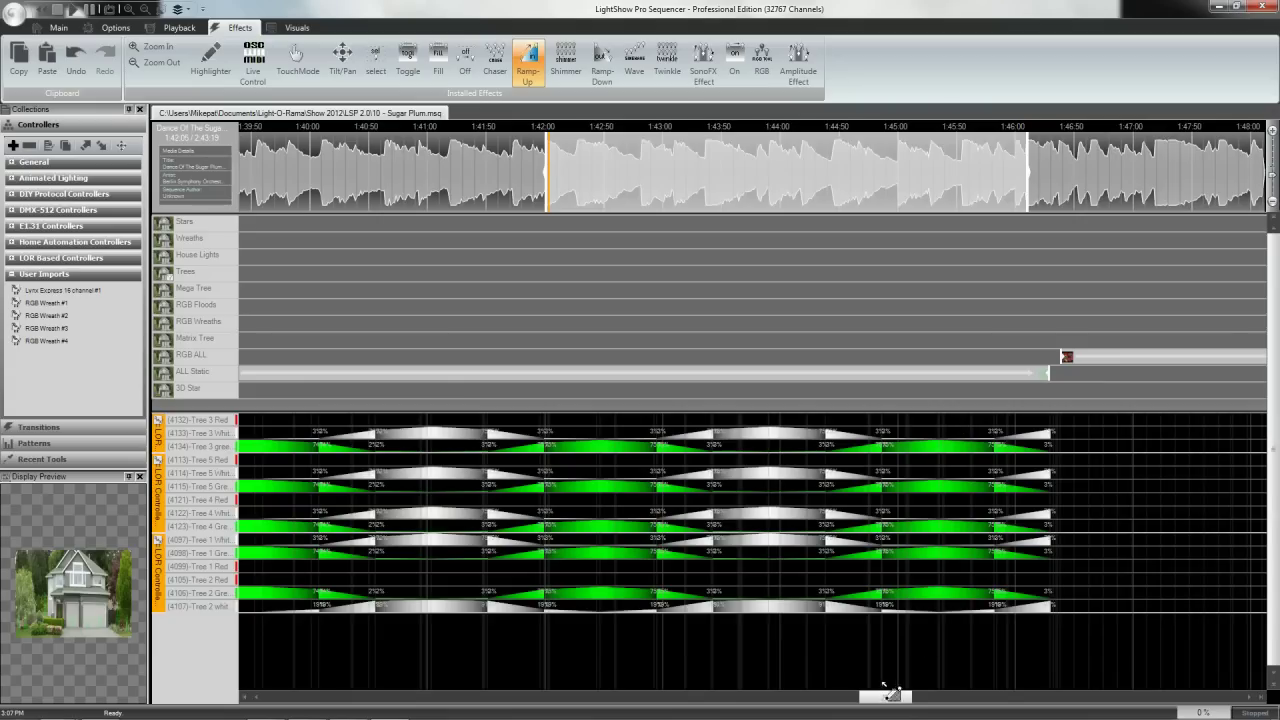
left_click_drag(890, 693, 752, 710)
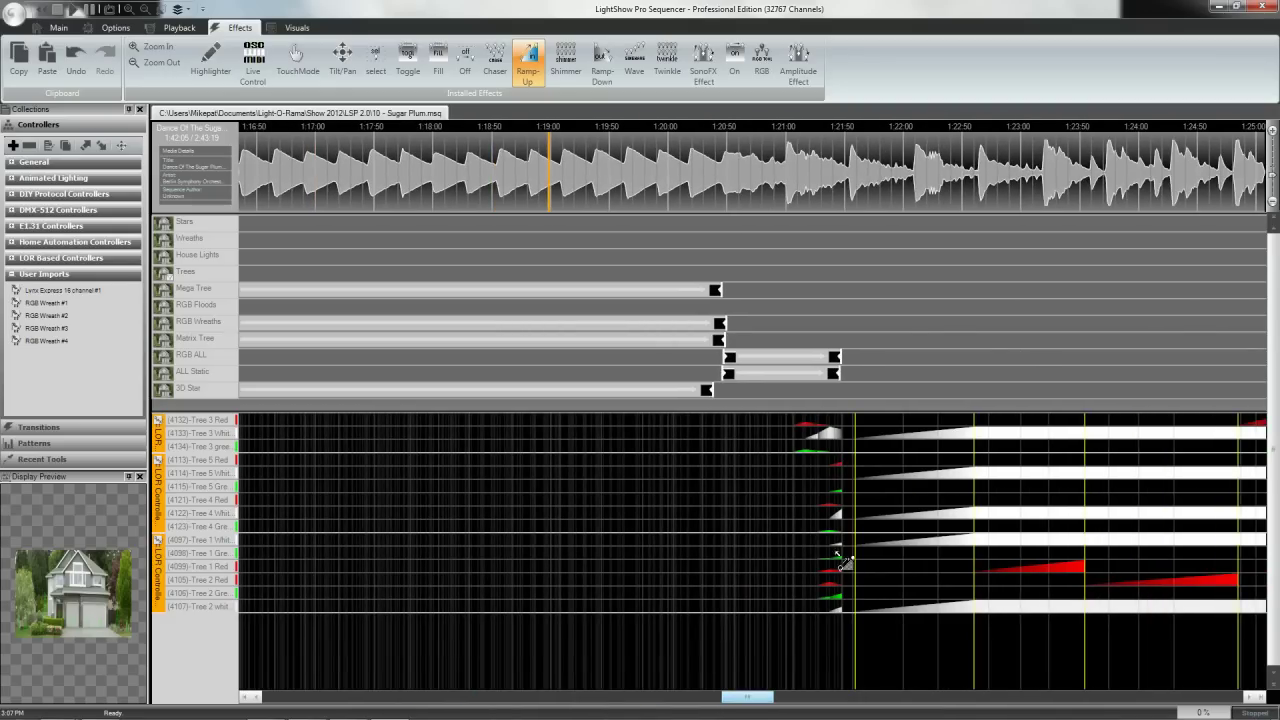
Step: Preview the house from the start marker near 1:19:50, stop, and scroll back to about 0:42
left_click(615, 182)
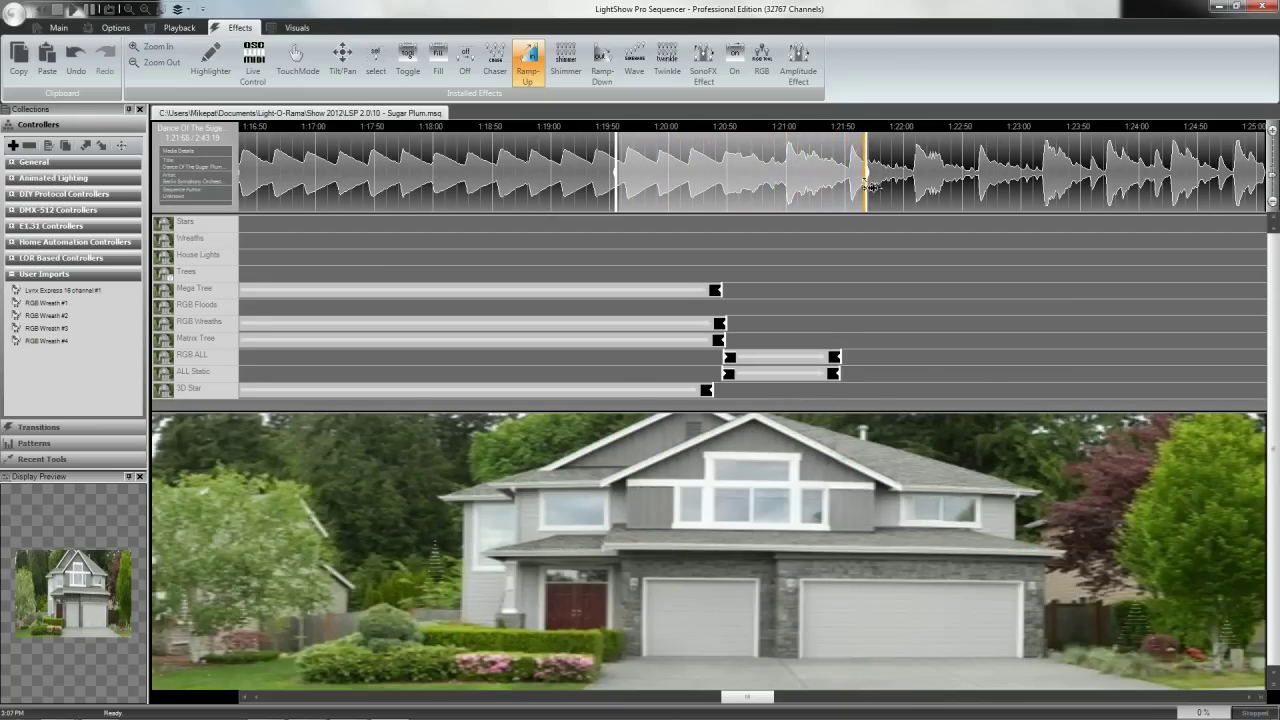
key("space")
left_click_drag(750, 697, 538, 716)
Step: Preview the 0:45:55–0:47 range, scroll back to about 0:38, and play the house from 0:41
left_click_drag(616, 692, 616, 692)
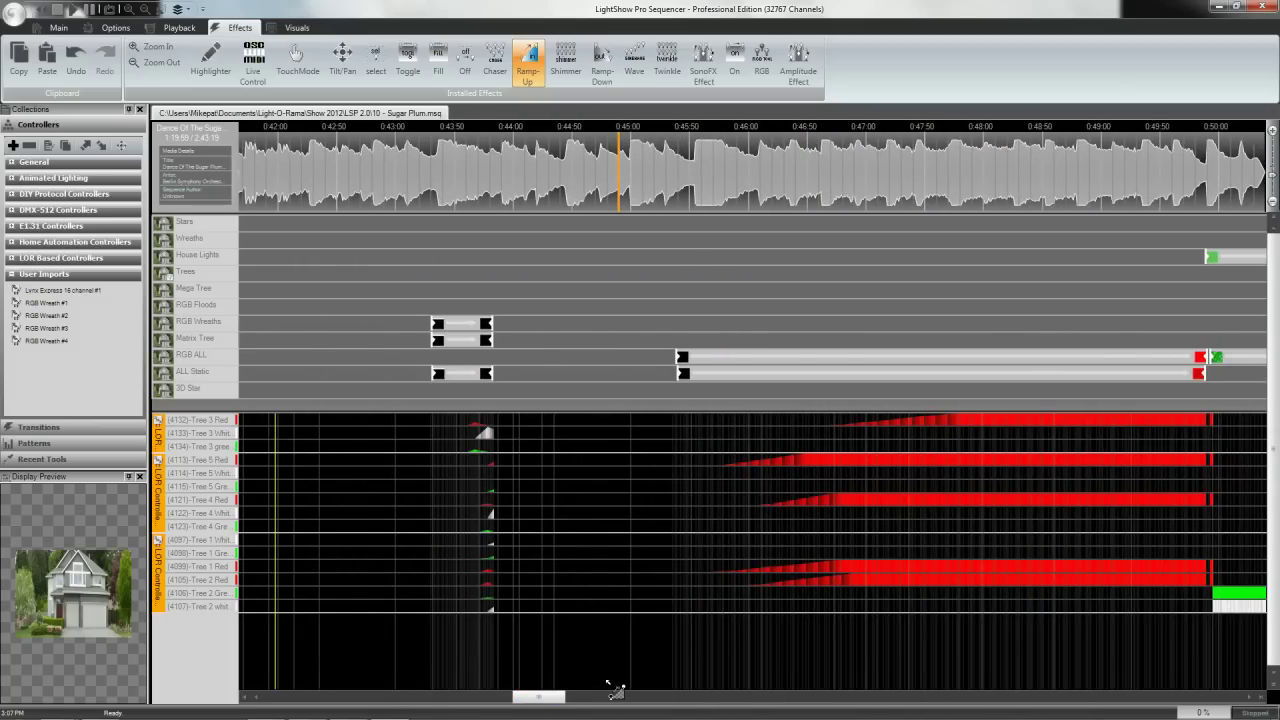
left_click_drag(722, 195, 850, 189)
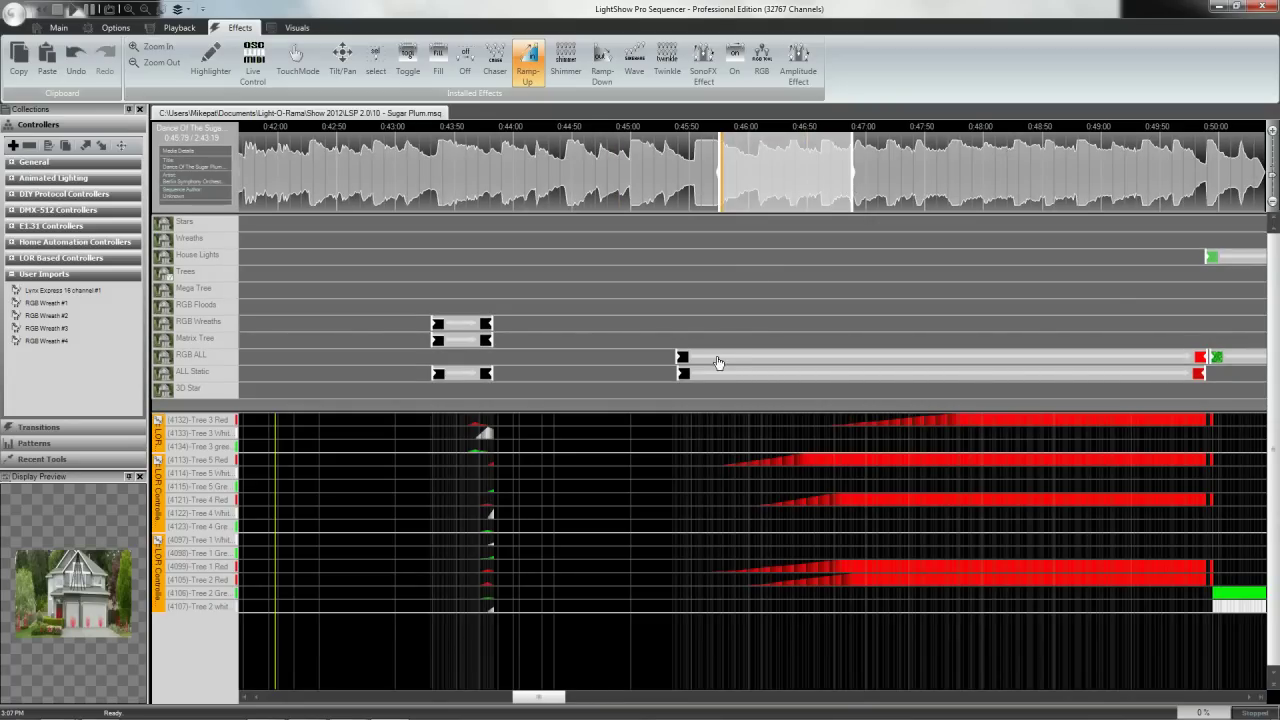
left_click_drag(540, 697, 519, 702)
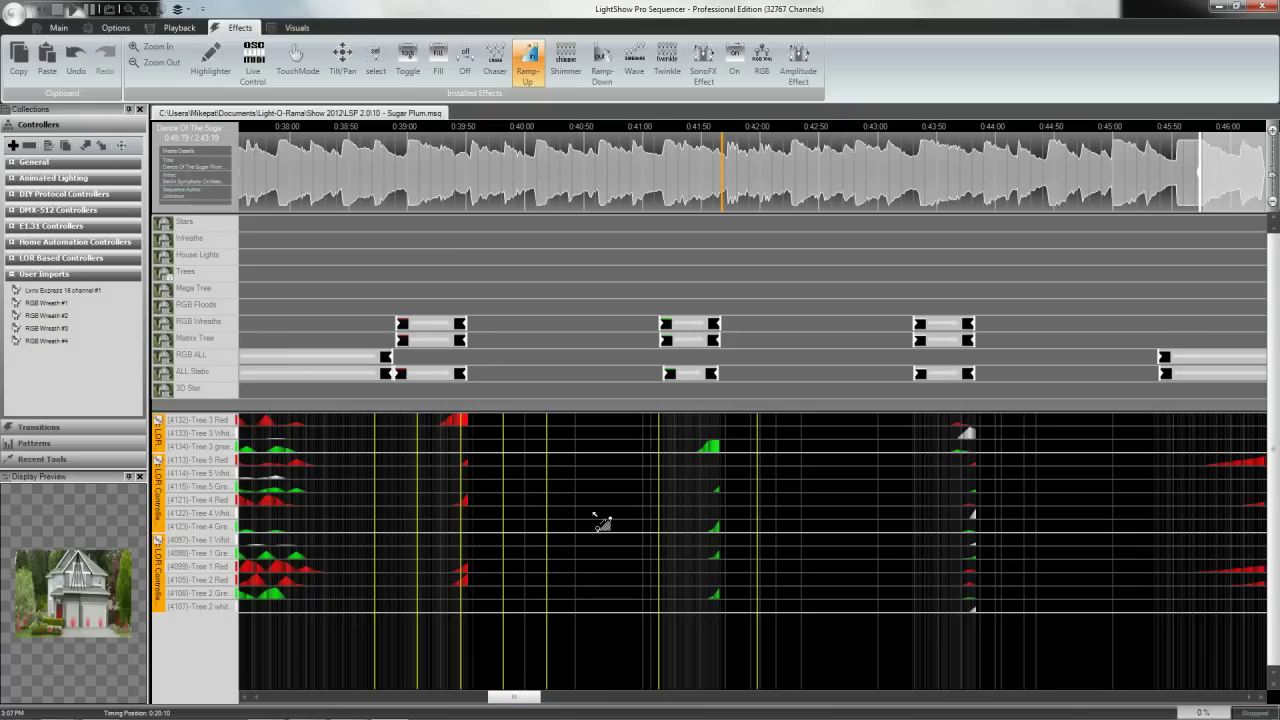
left_click(620, 200)
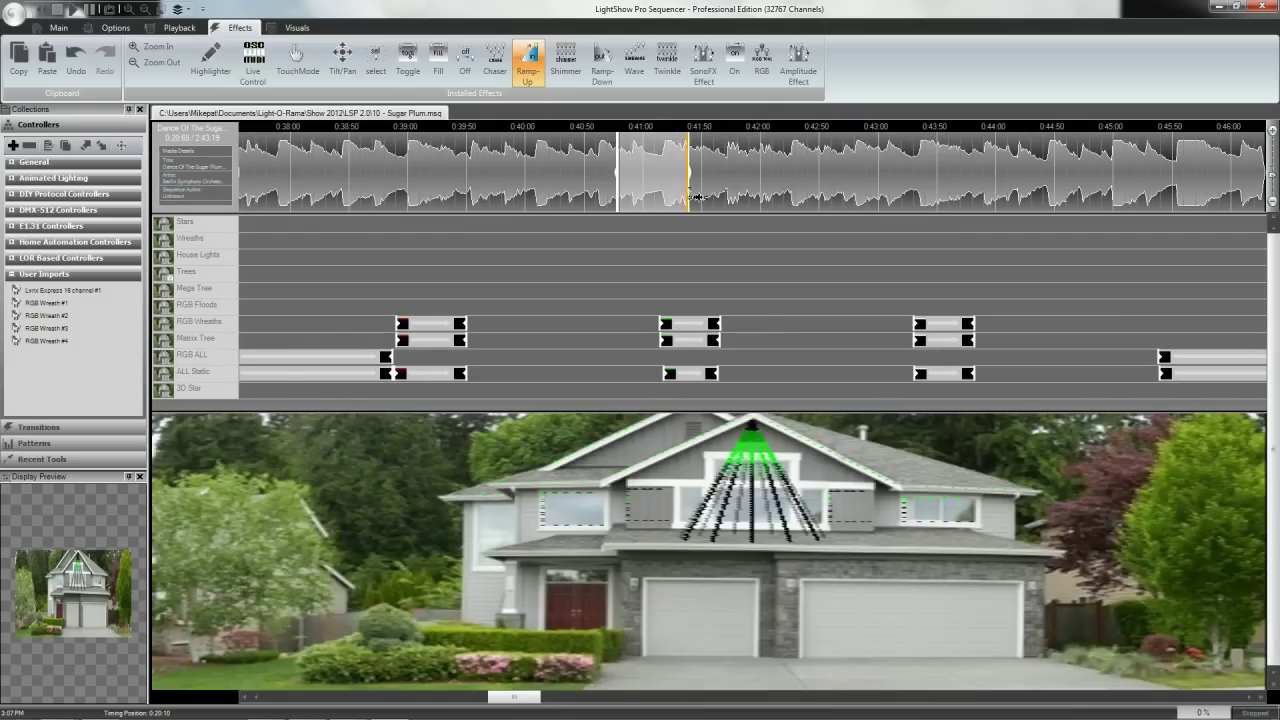